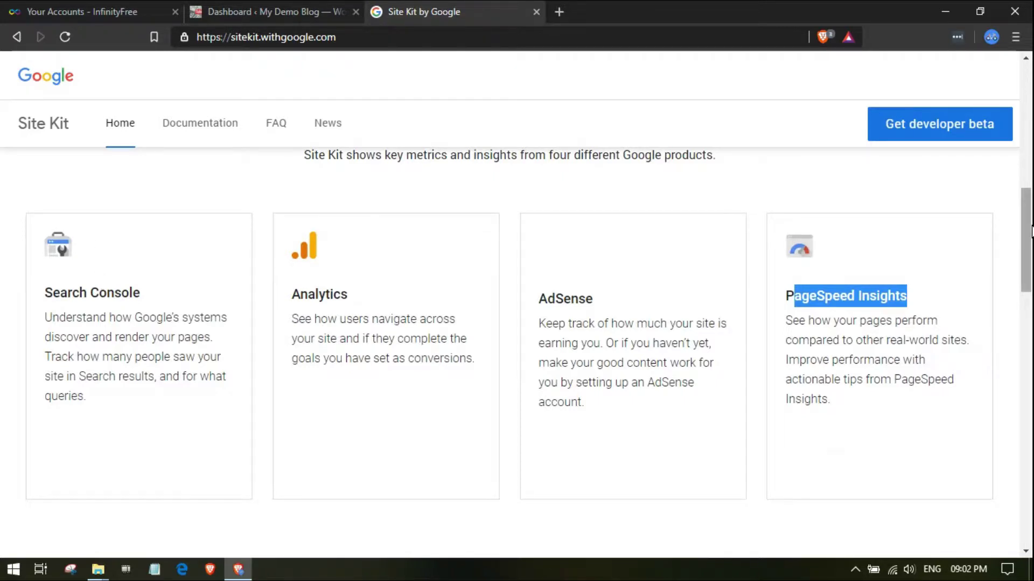
- Review the four Google products on the Site Kit home page and open the developer beta announcement
scroll(1012, 234, "down", 1)
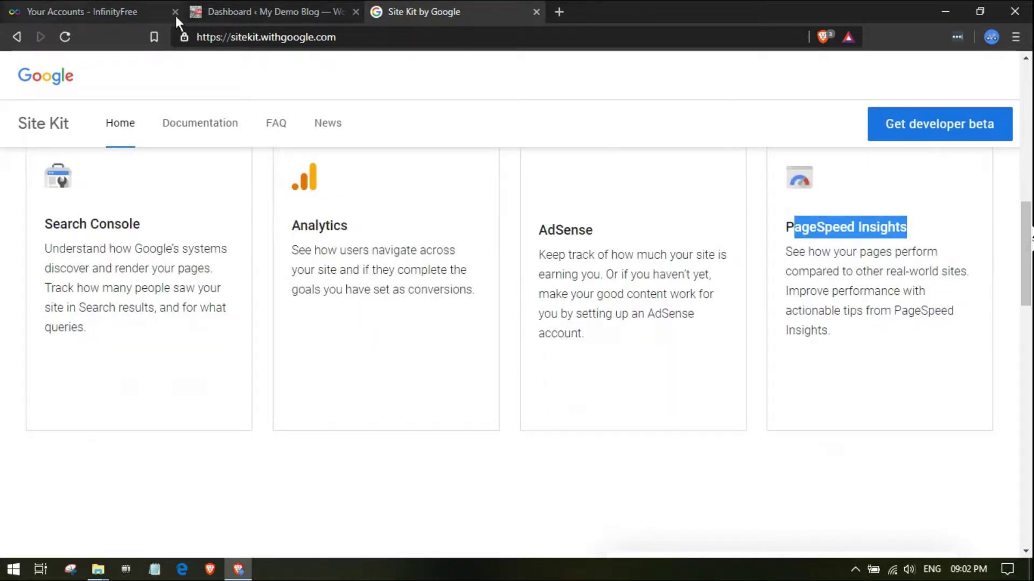
left_click(936, 471)
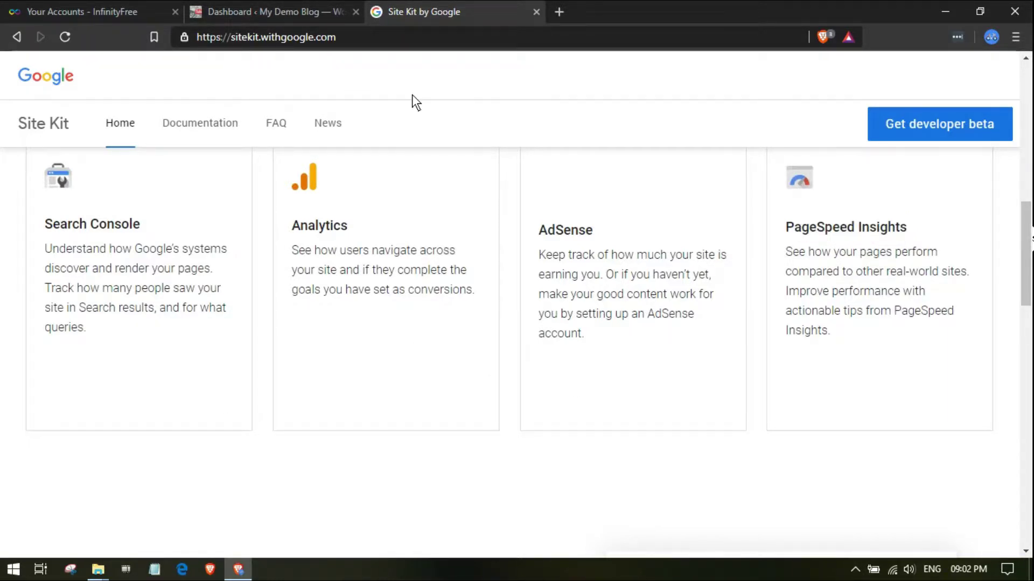
scroll(696, 303, "up", 10)
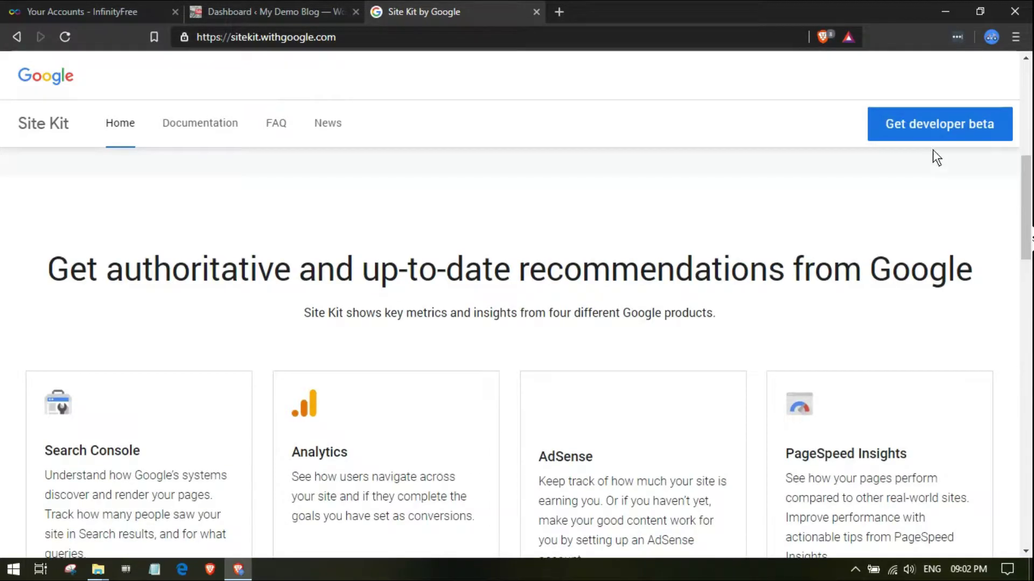
scroll(981, 169, "up", 3)
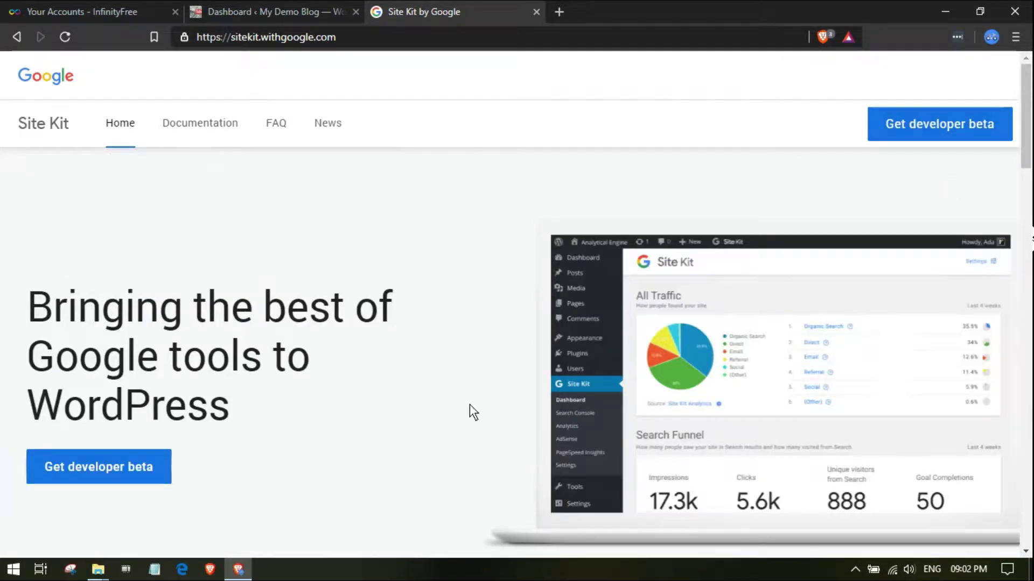
left_click(124, 474)
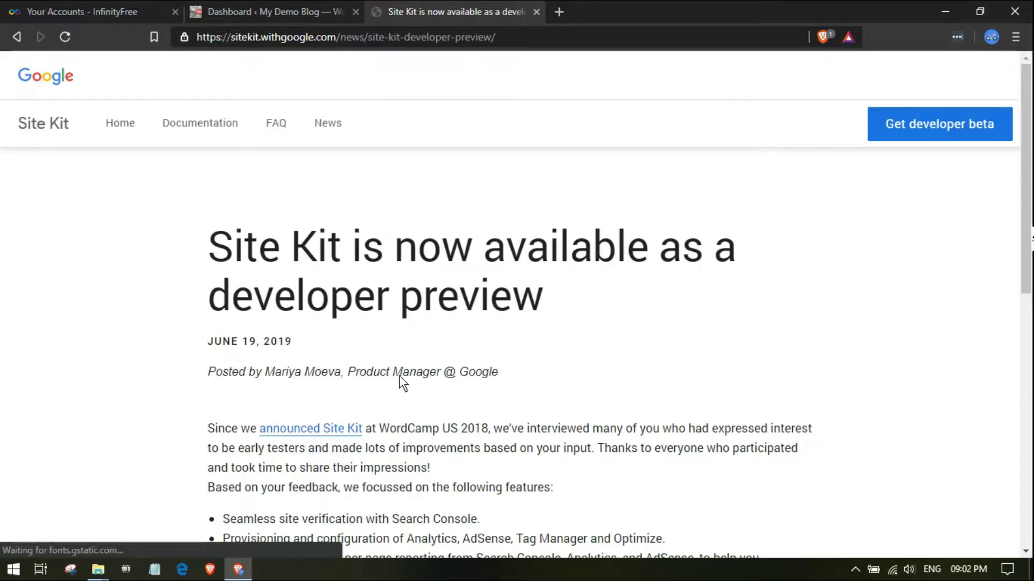
- Download the Site Kit plugin from the announcement's download link and save it to the Desktop as google-site-kit
scroll(399, 380, "down", 3)
left_click_drag(1031, 263, 1031, 226)
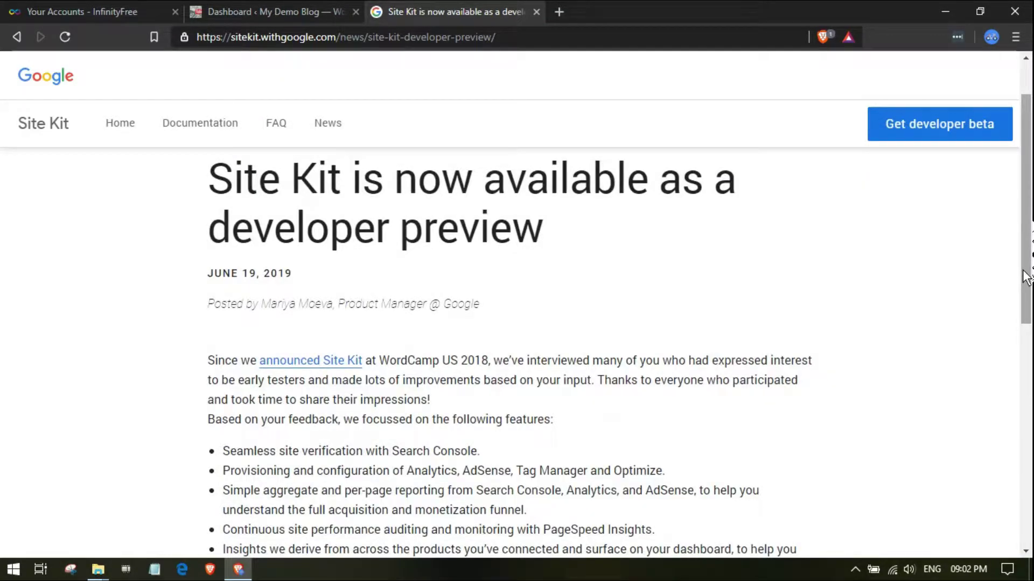
scroll(285, 426, "down", 8)
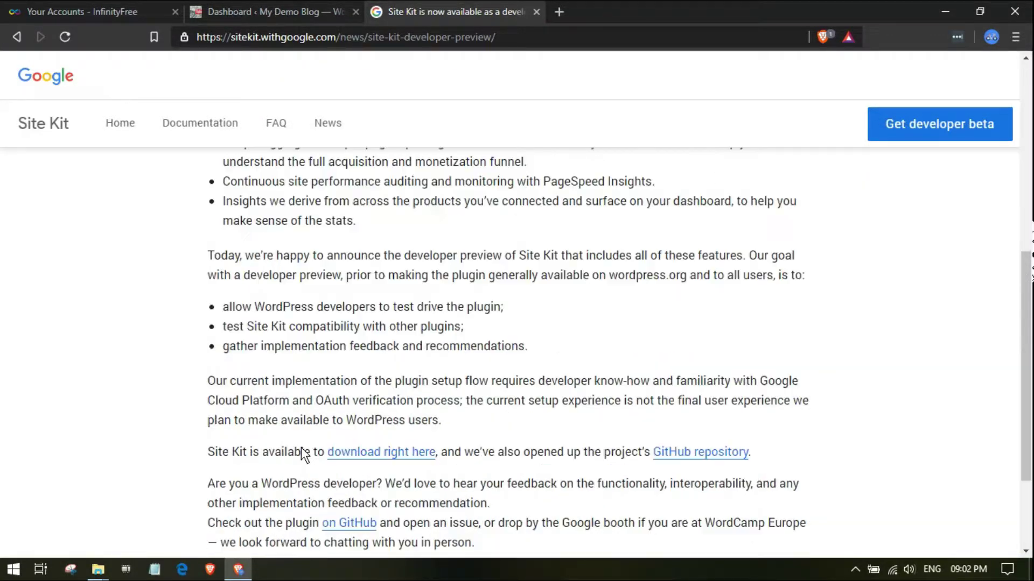
left_click(413, 352)
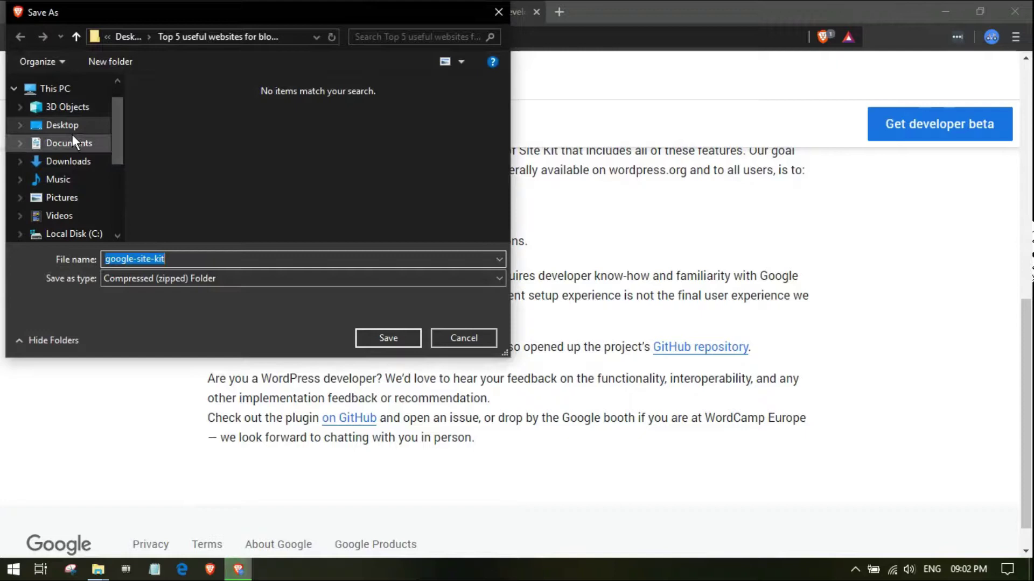
left_click(68, 126)
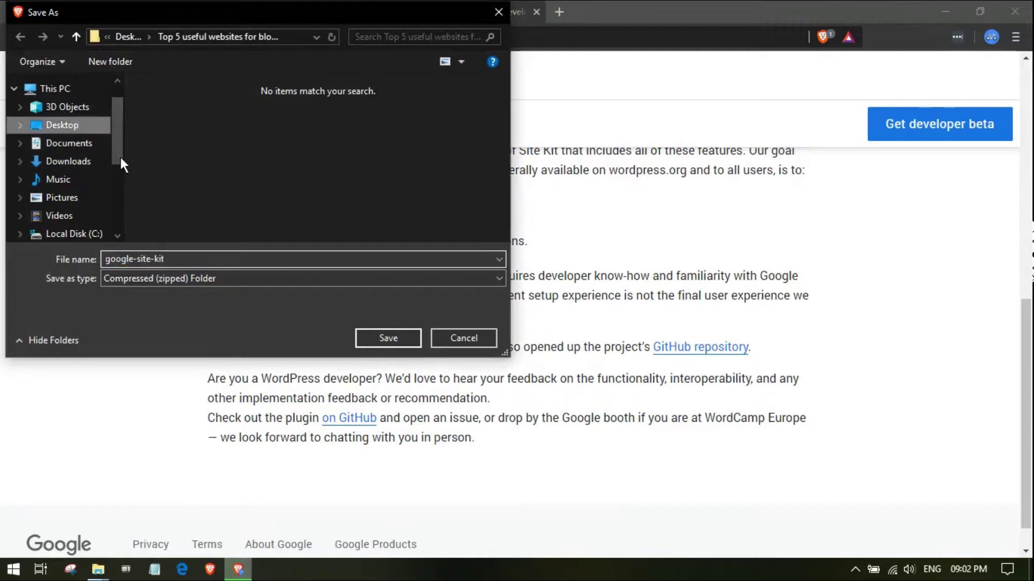
left_click(377, 338)
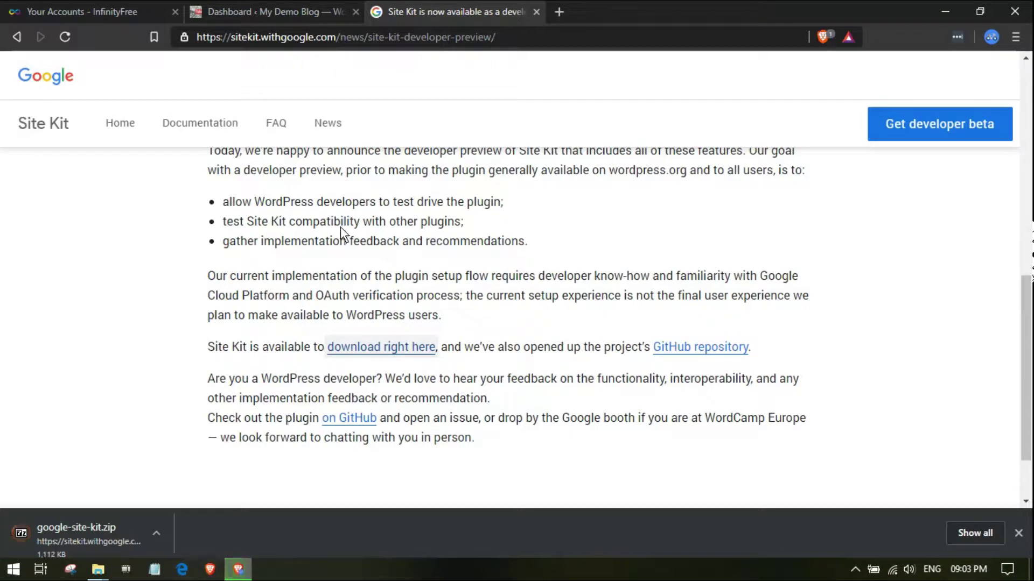
- Check the Downloads folder in File Explorer and return to the browser
key("alt+Tab")
left_click(68, 185)
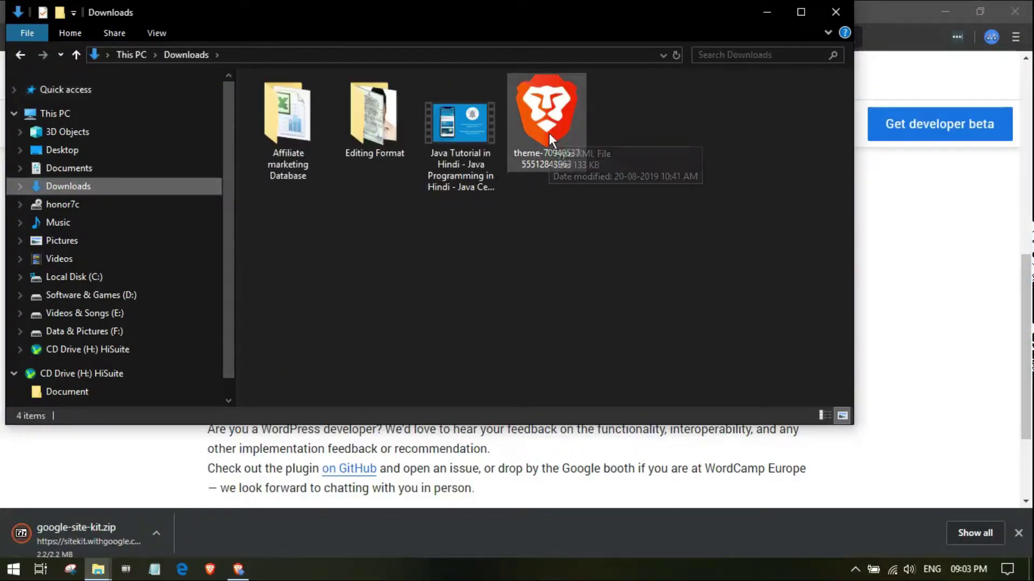
left_click(403, 429)
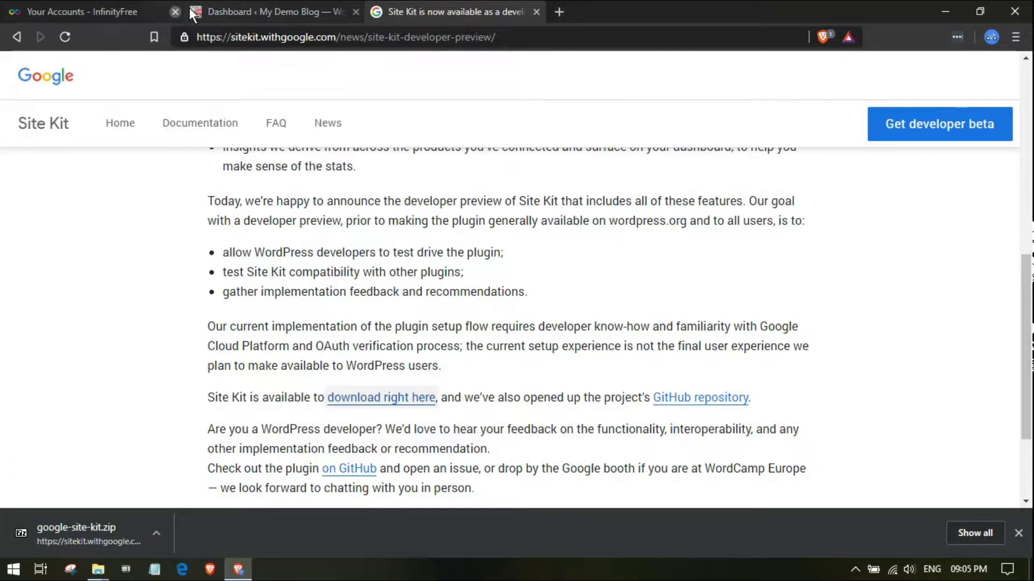
- Switch to the My Demo Blog WordPress dashboard, dismiss the download bar and open the page for adding plugins
left_click(211, 10)
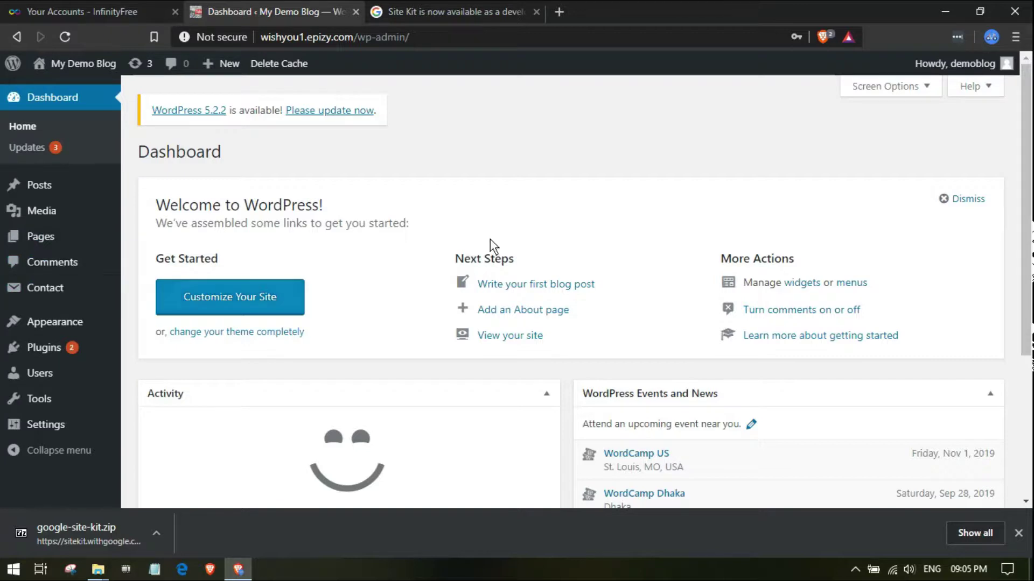
scroll(368, 430, "down", 5)
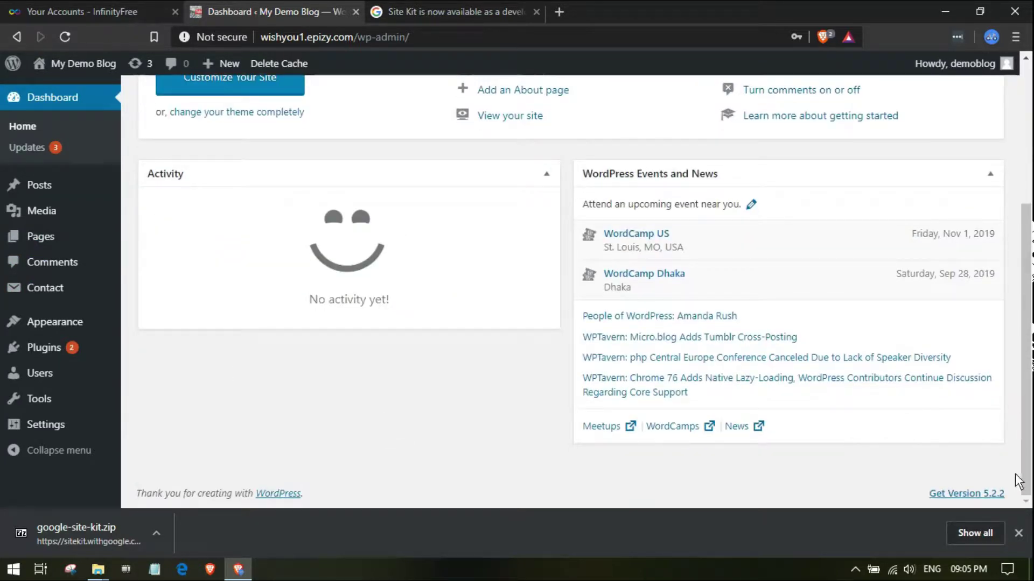
left_click(1019, 533)
mouse_move(83, 57)
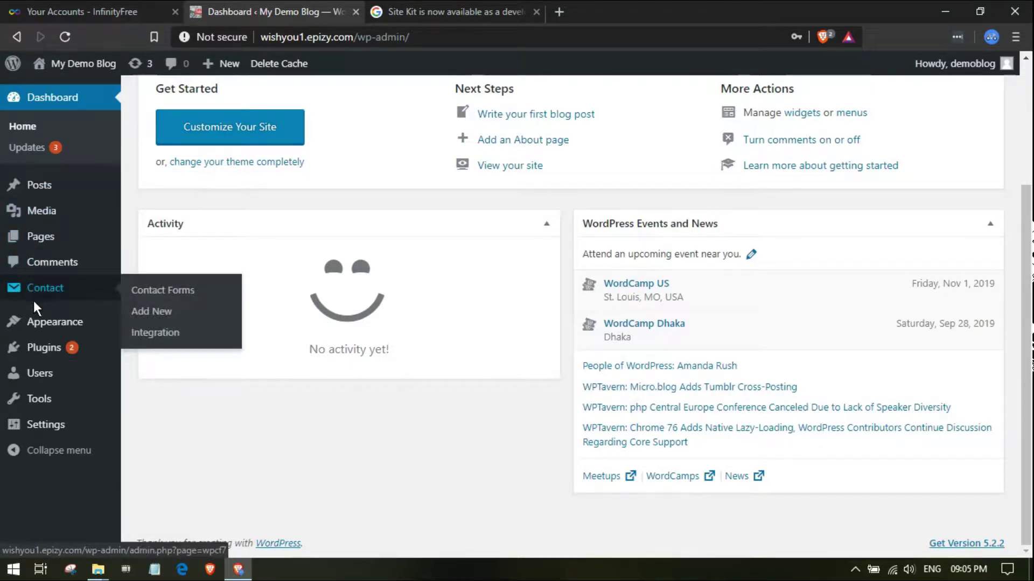
mouse_move(64, 346)
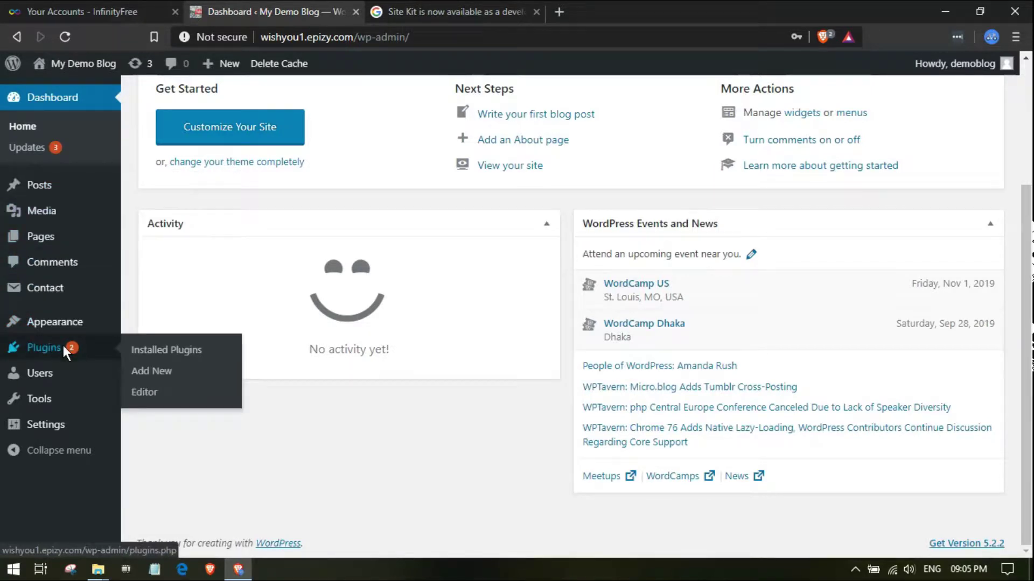
left_click(158, 366)
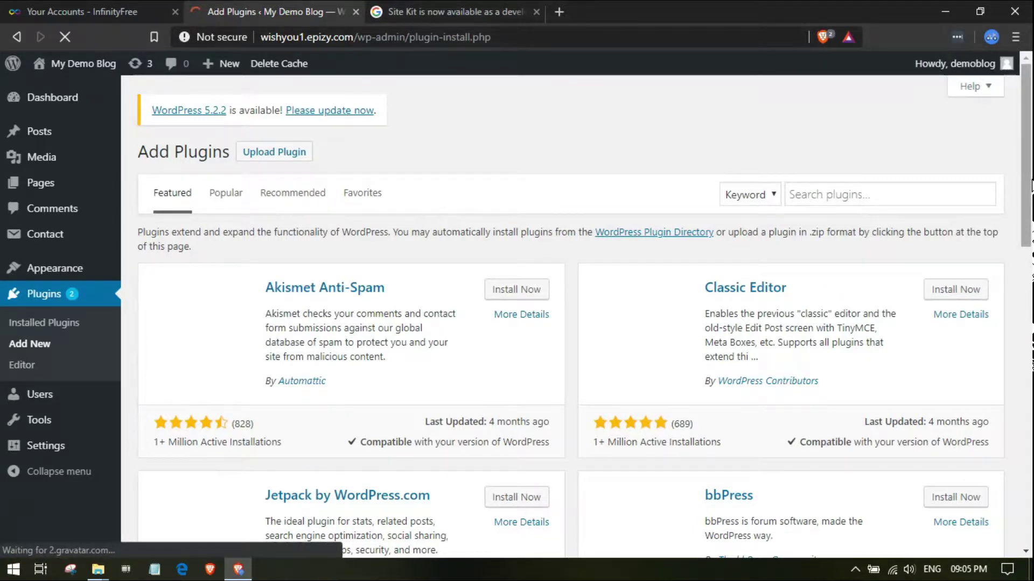
- Start a plugin upload and choose google-site-kit.zip from the Desktop as the file
scroll(697, 152, "down", 1)
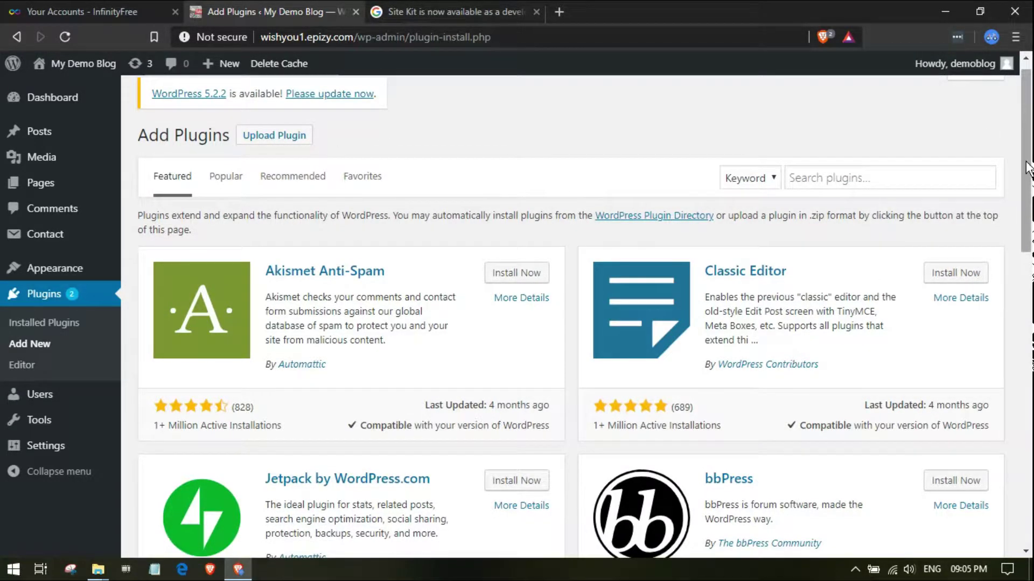
left_click_drag(1030, 164, 1032, 142)
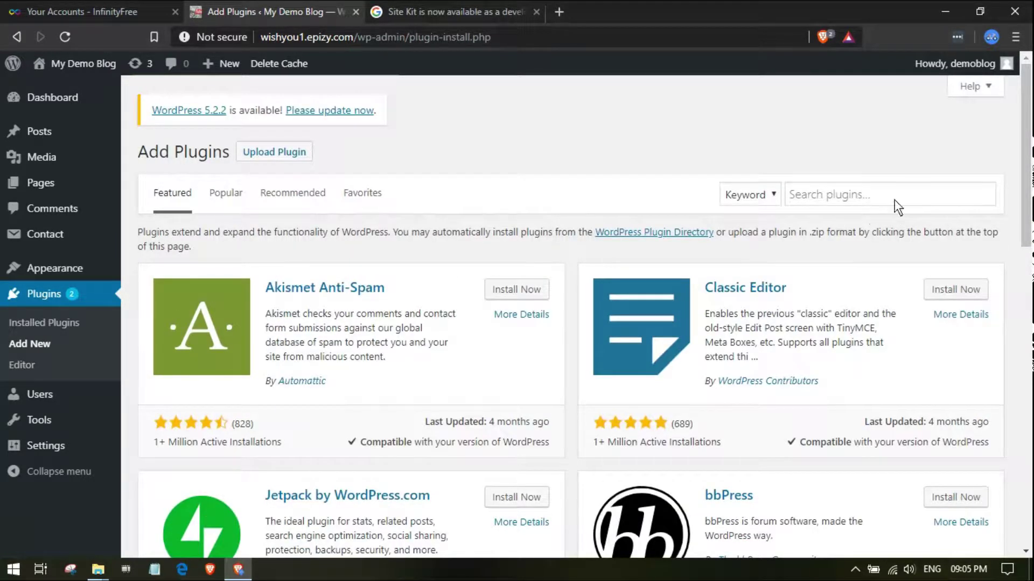
left_click(271, 156)
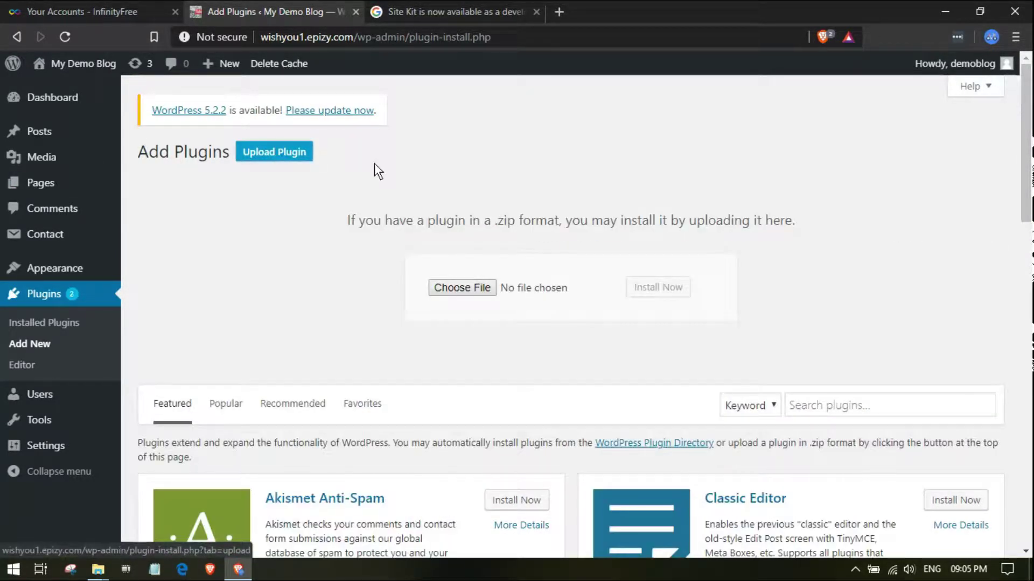
left_click(462, 288)
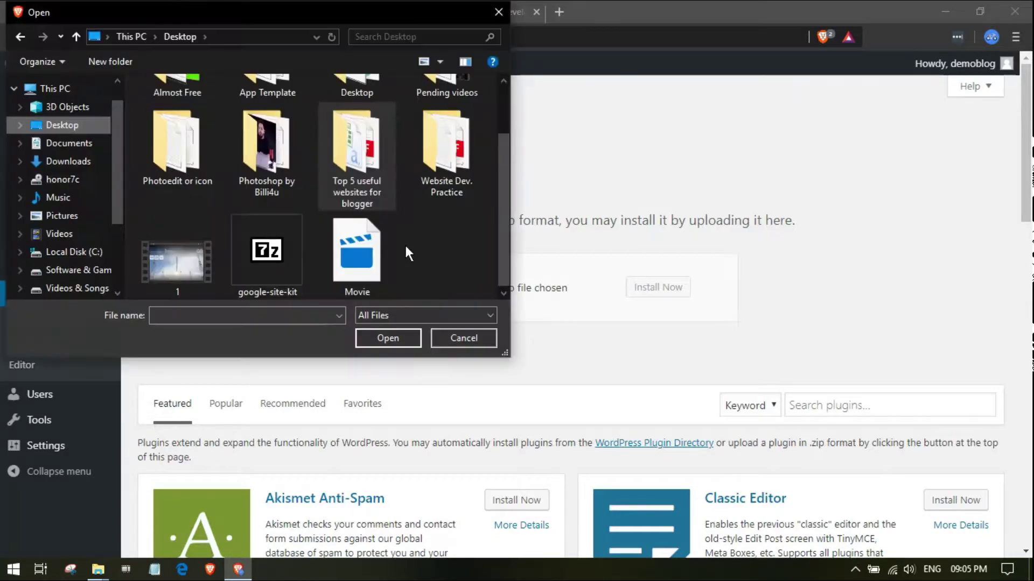
double_click(241, 290)
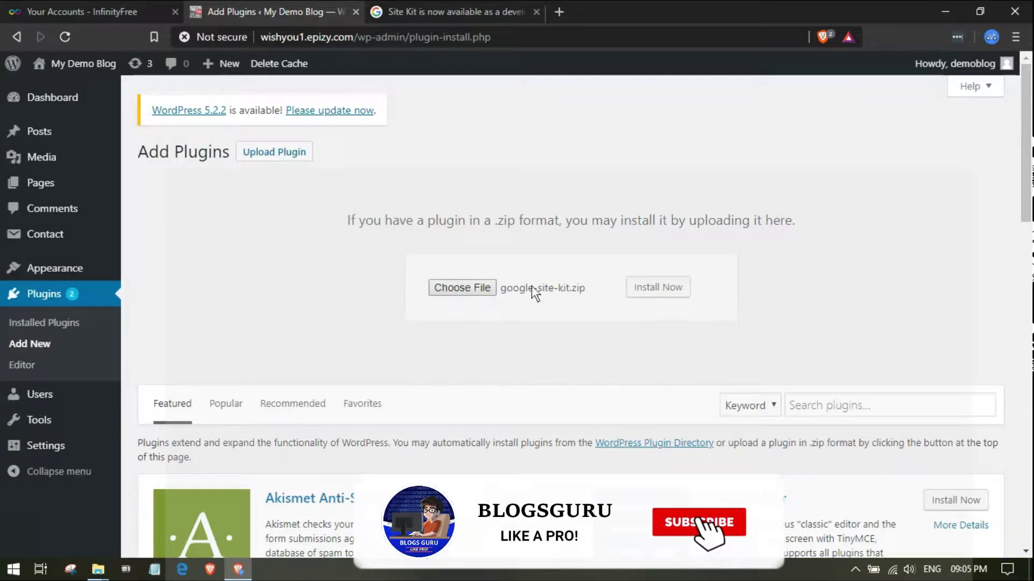
left_click(489, 289)
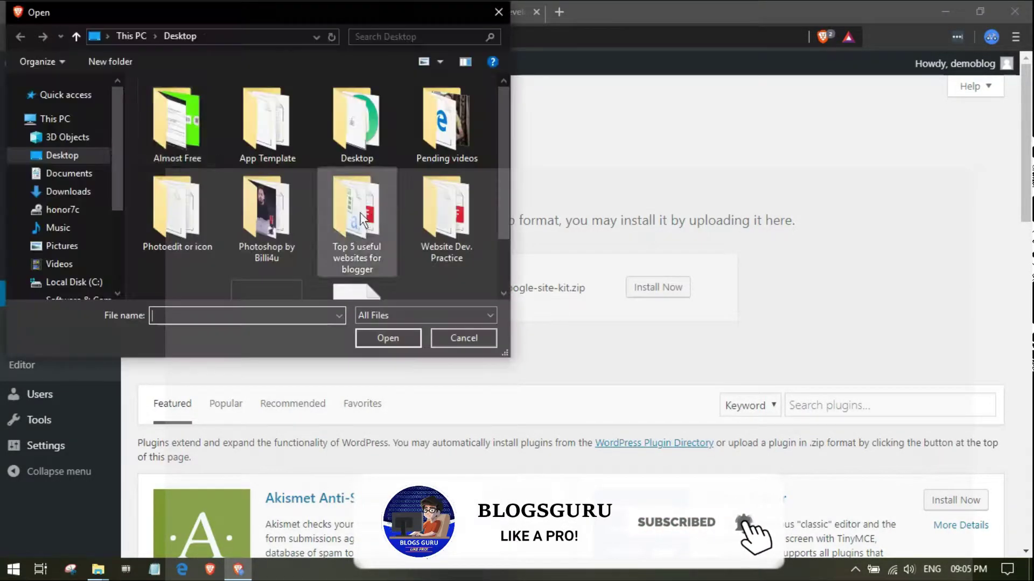
double_click(267, 279)
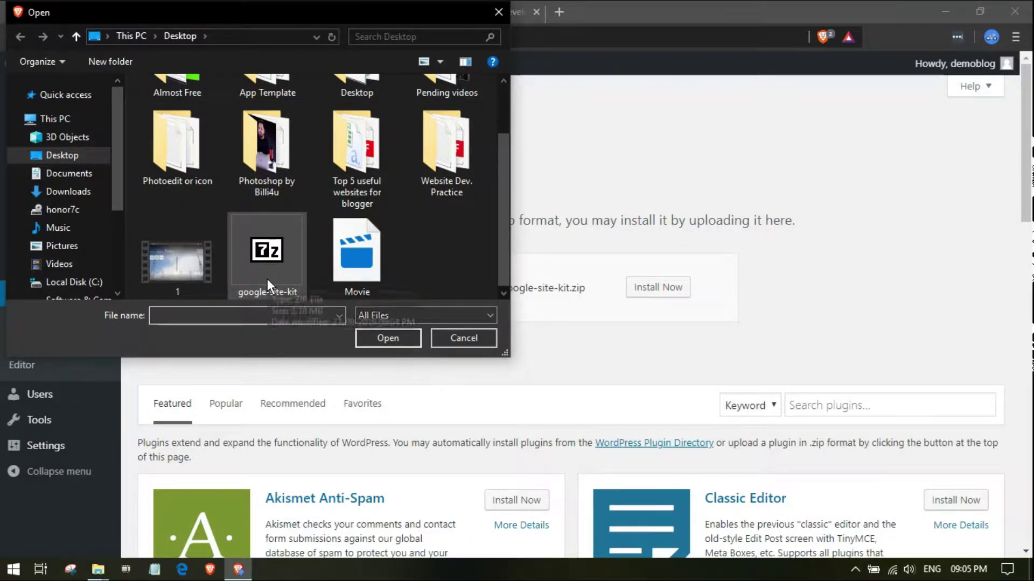
- Install the uploaded google-site-kit.zip plugin and activate it
left_click(639, 297)
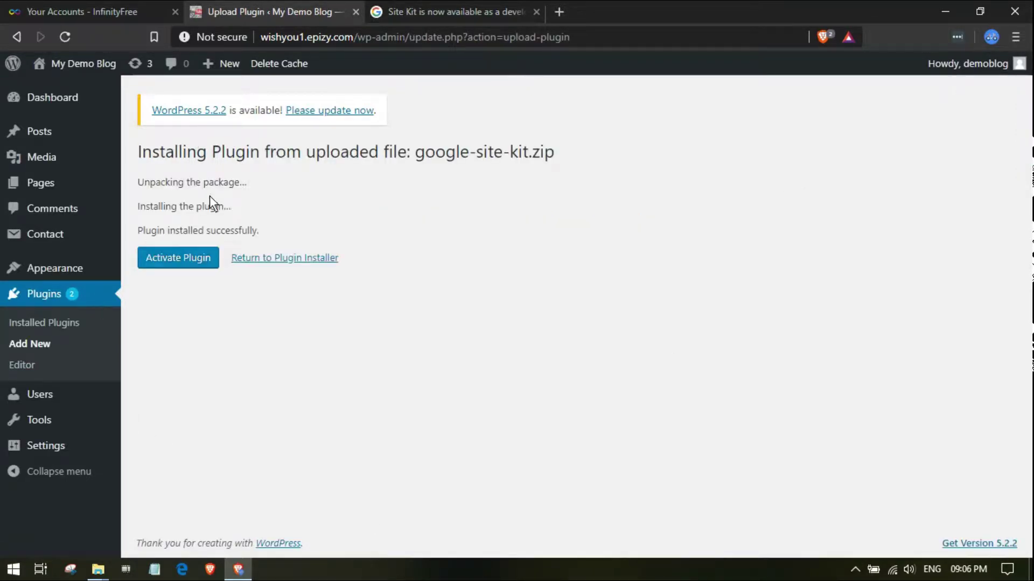
left_click(189, 260)
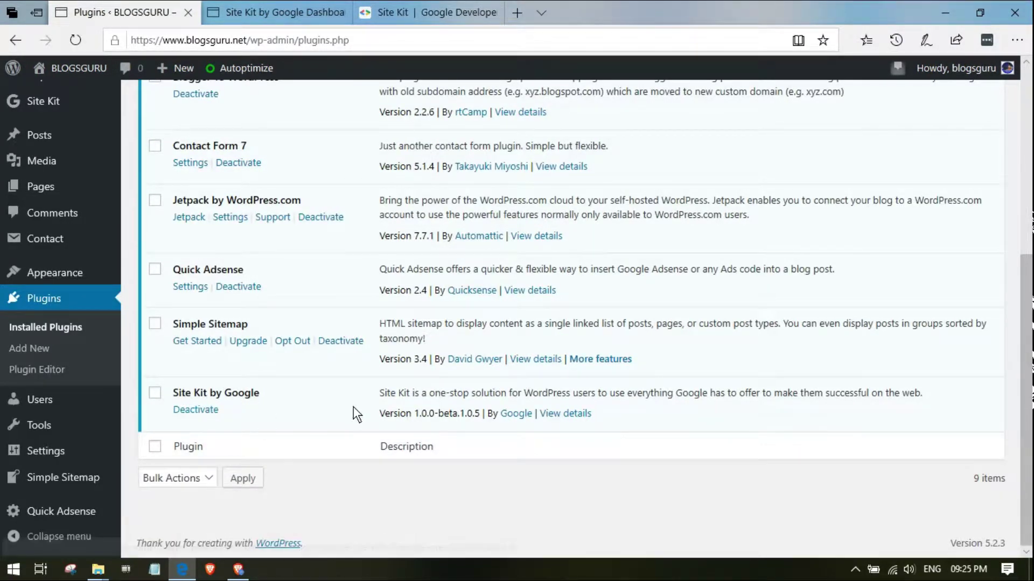
- Go to the BLOGSGURU site's Site Kit setup page and review the Create Client ID step and client configuration field
mouse_move(39, 94)
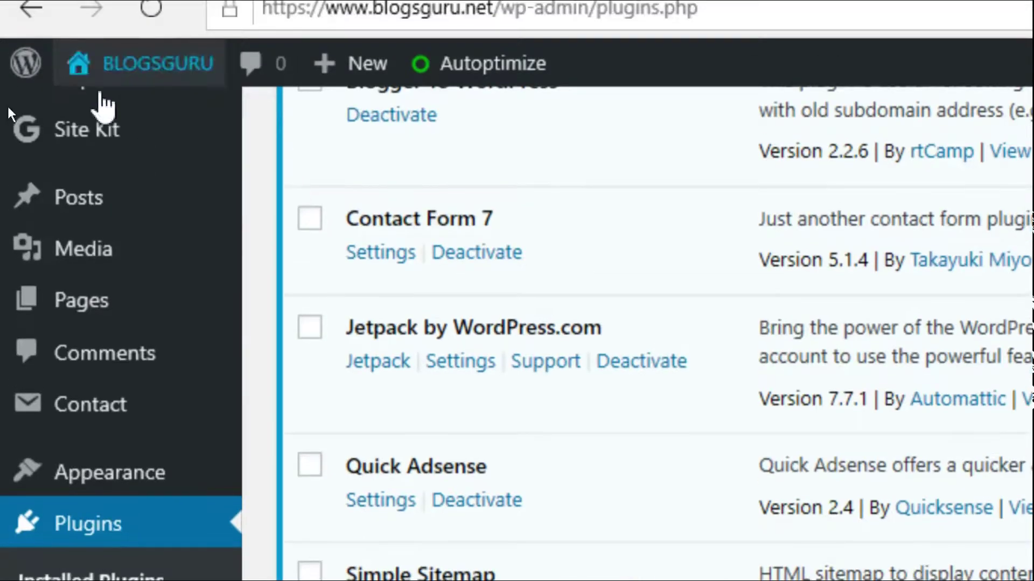
mouse_move(139, 132)
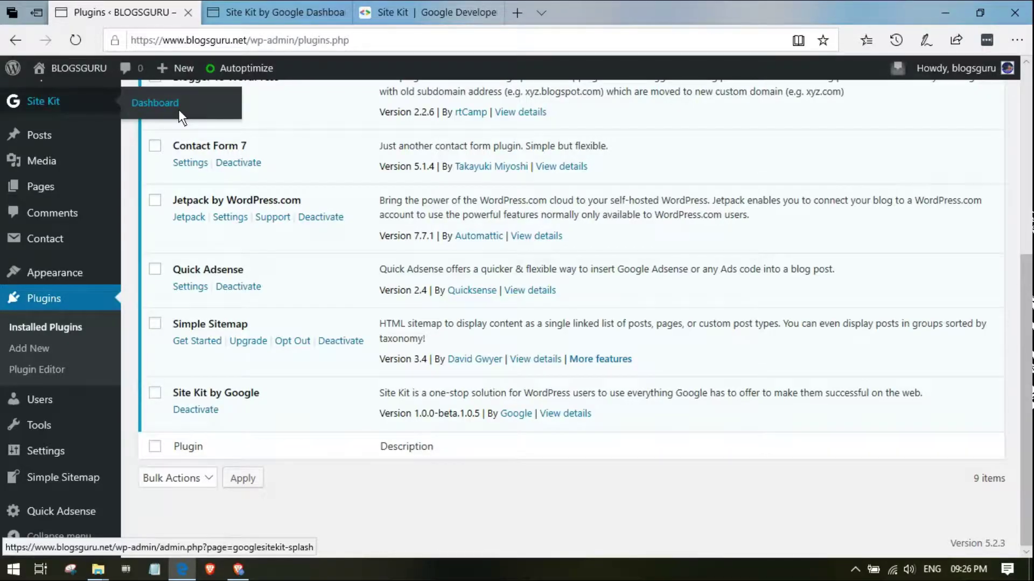
left_click(275, 12)
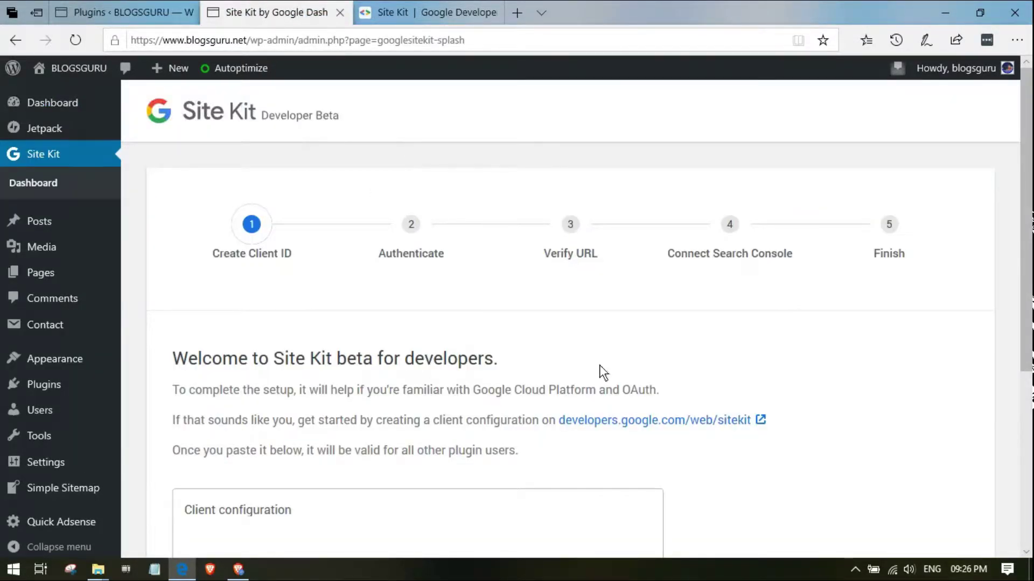
scroll(754, 318, "down", 3)
scroll(303, 277, "up", 3)
scroll(540, 237, "down", 5)
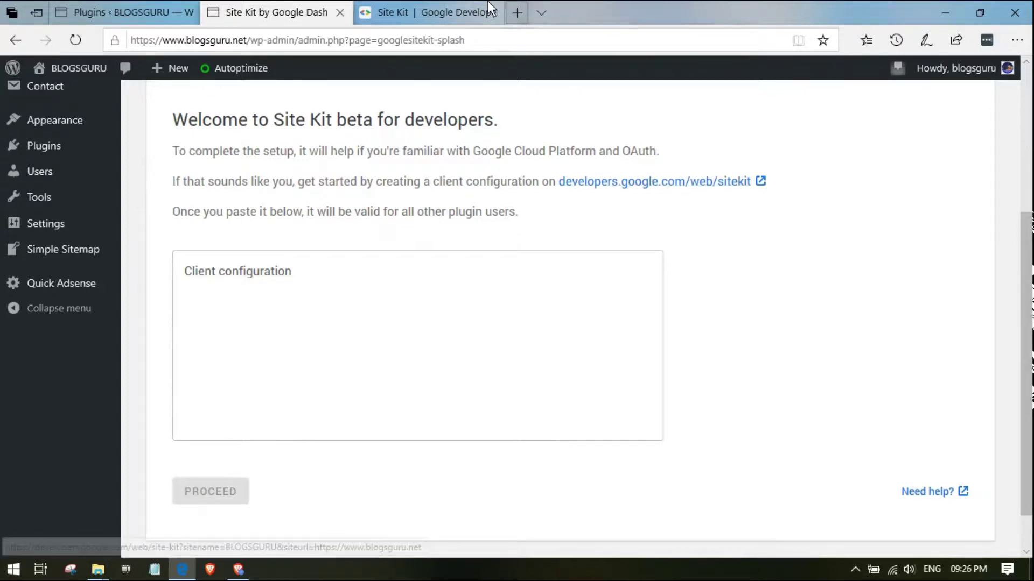
- Check the project values on the Google Developers Site Kit page and request the OAuth credentials for BLOGSGURU
left_click(469, 2)
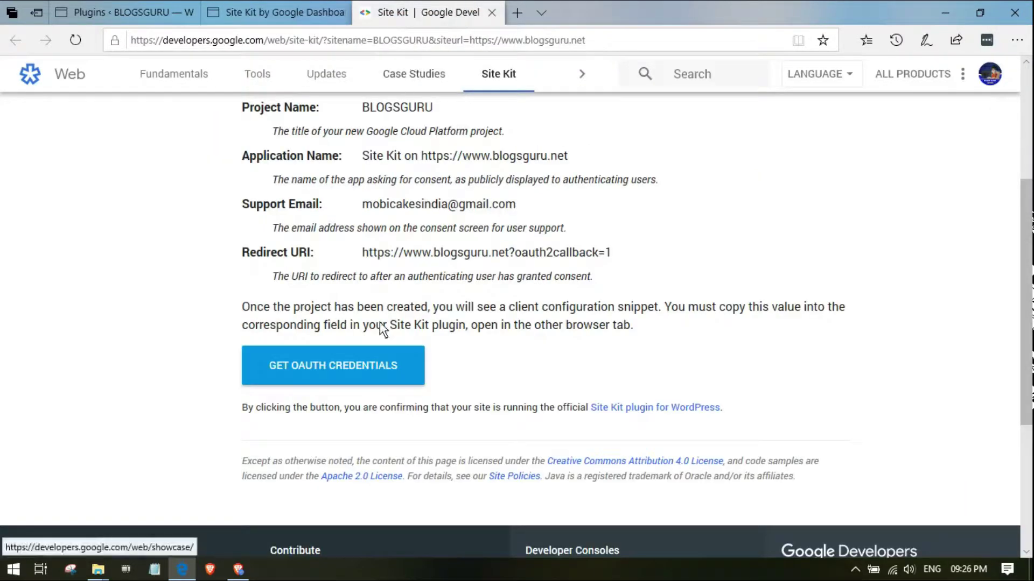
scroll(384, 397, "up", 3)
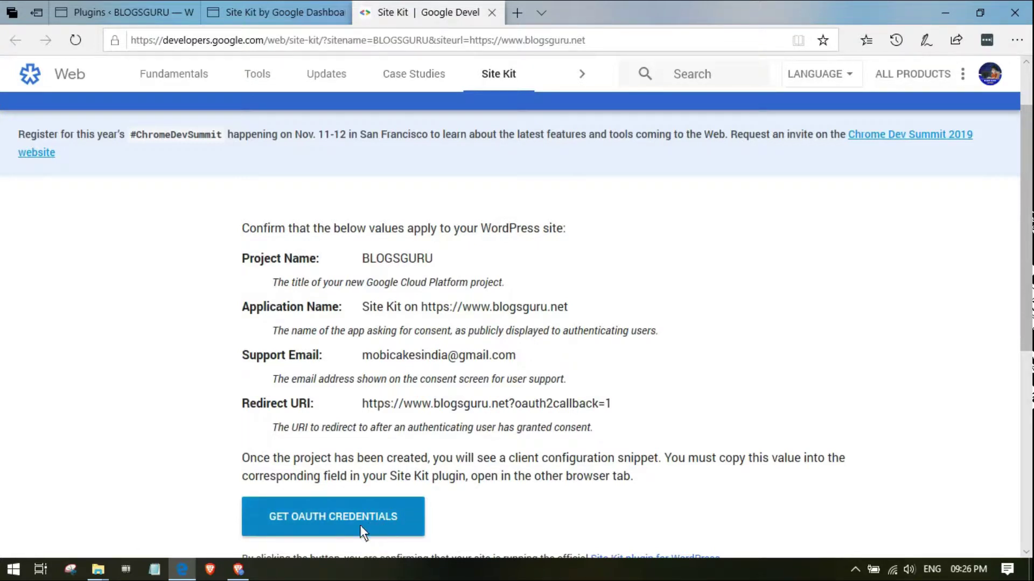
left_click(319, 11)
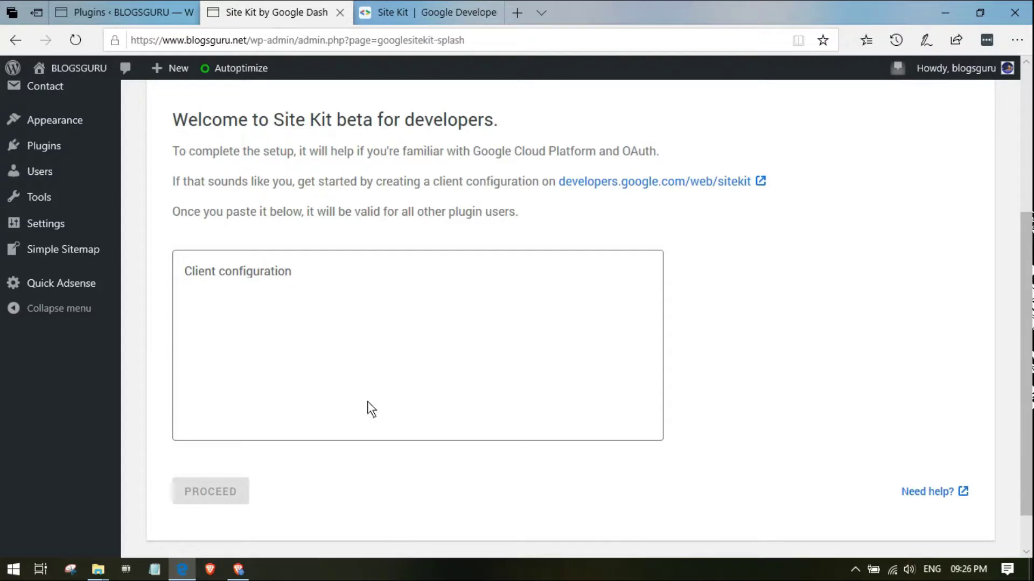
left_click(428, 12)
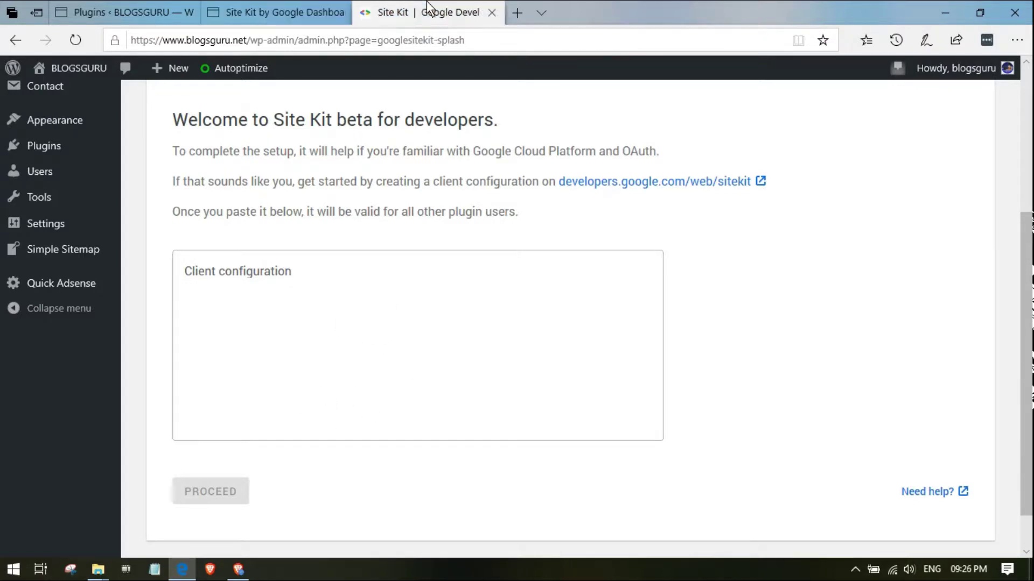
left_click(345, 527)
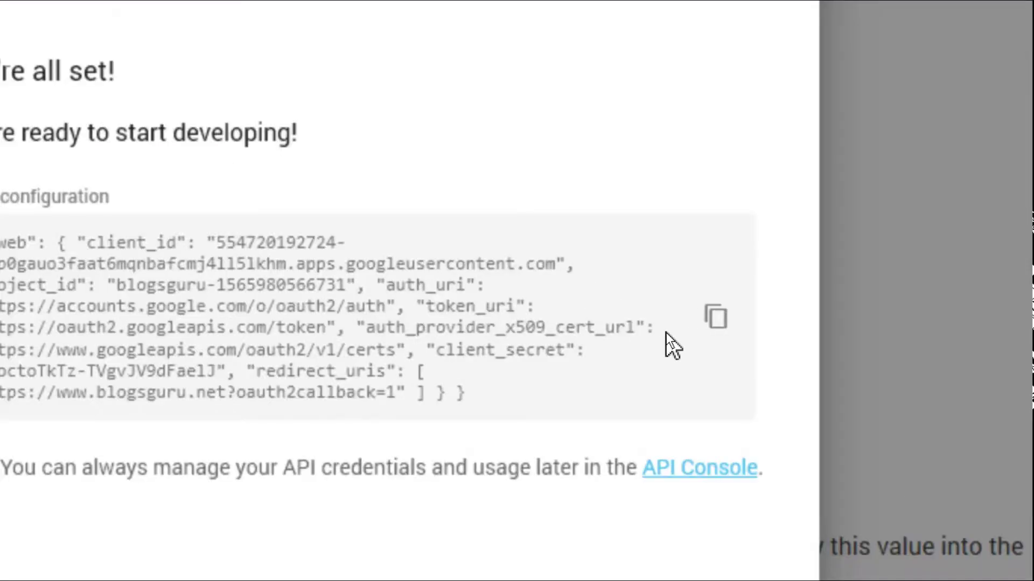
- Copy the generated client configuration into Site Kit's client configuration field on the BLOGSGURU site and submit it
left_click(715, 319)
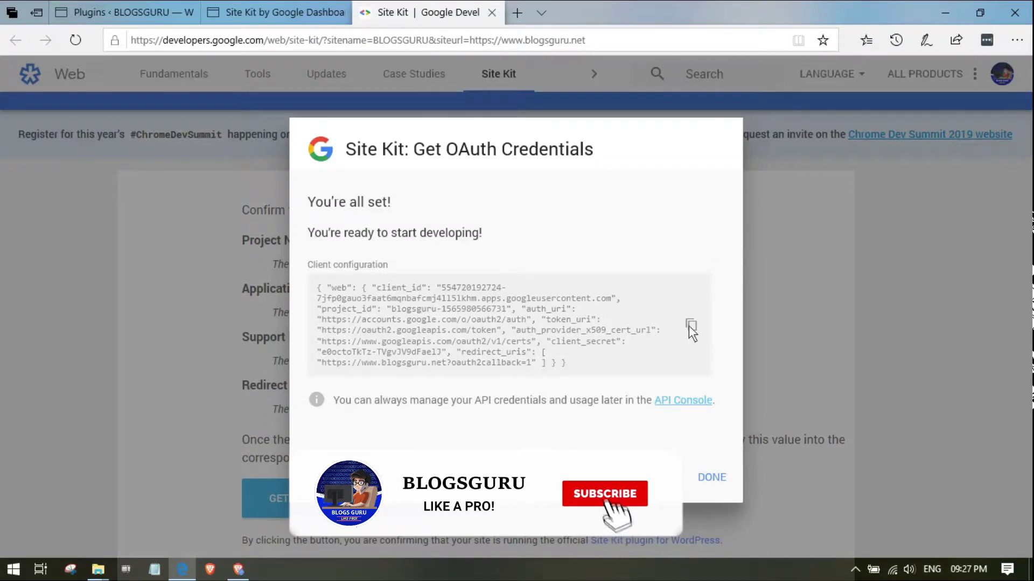
left_click(268, 13)
right_click(297, 321)
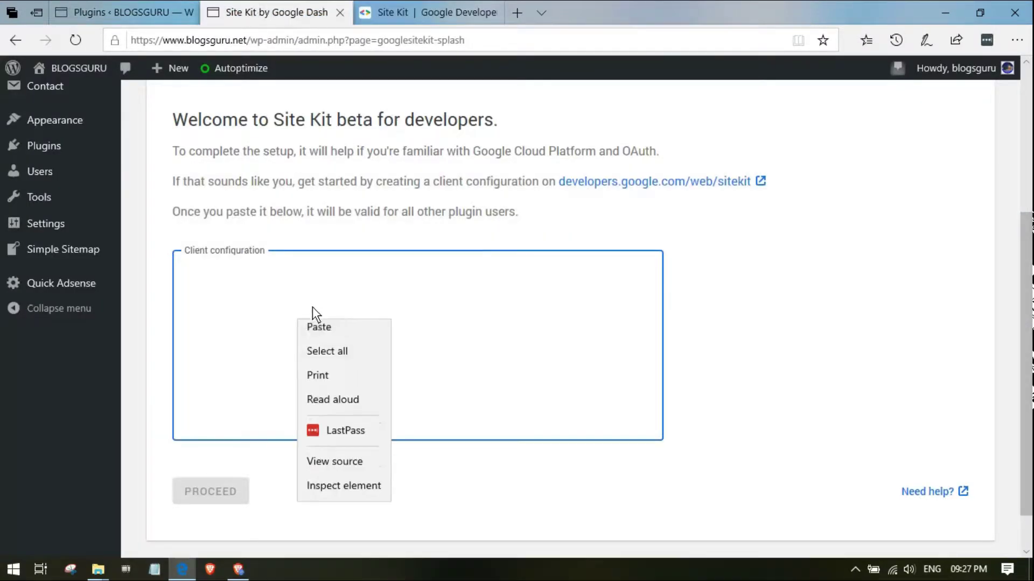
left_click(336, 338)
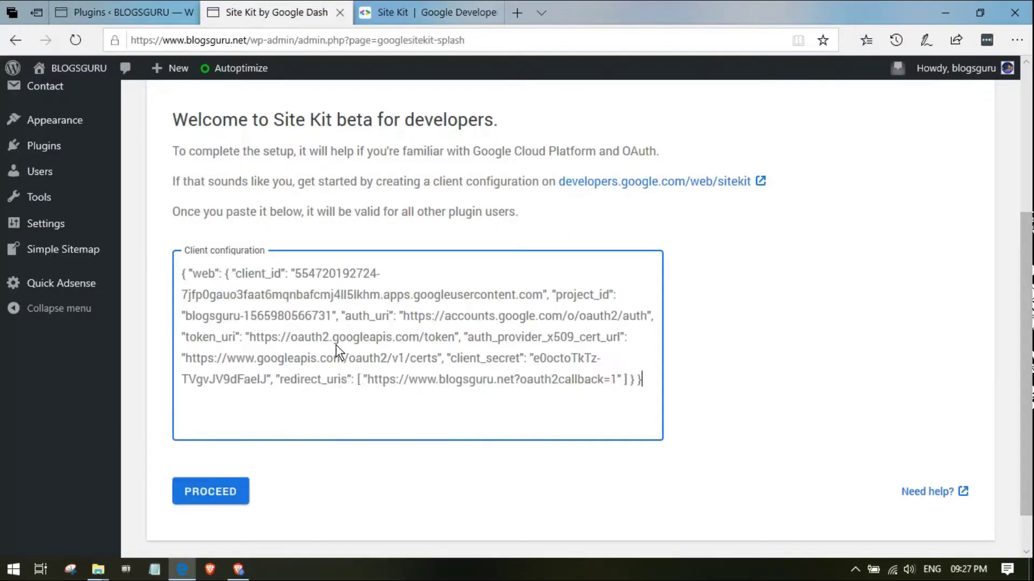
left_click(229, 487)
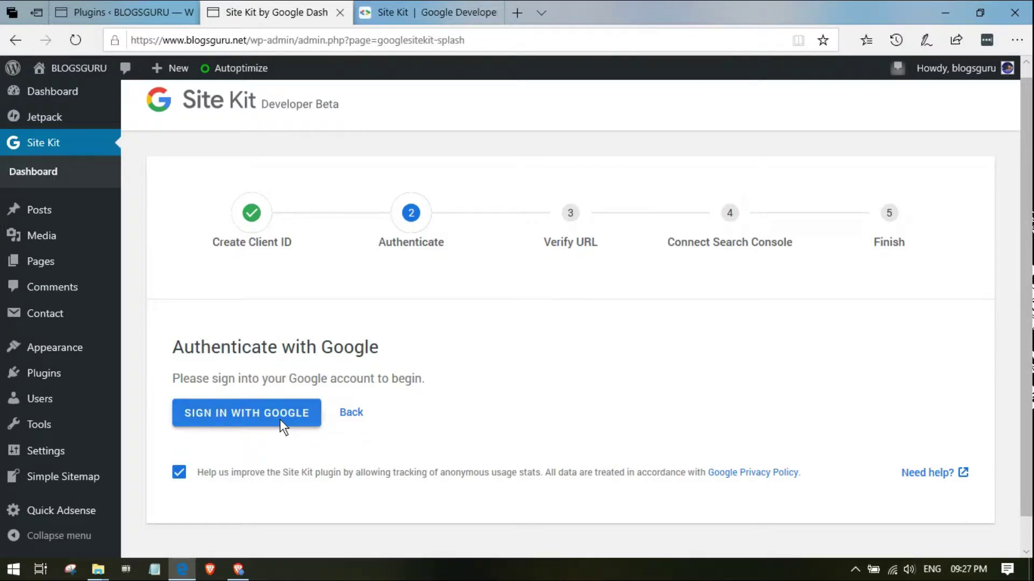
- Authenticate Site Kit with the existing Google account and allow blogsguru.net the requested access
left_click(247, 419)
left_click(295, 422)
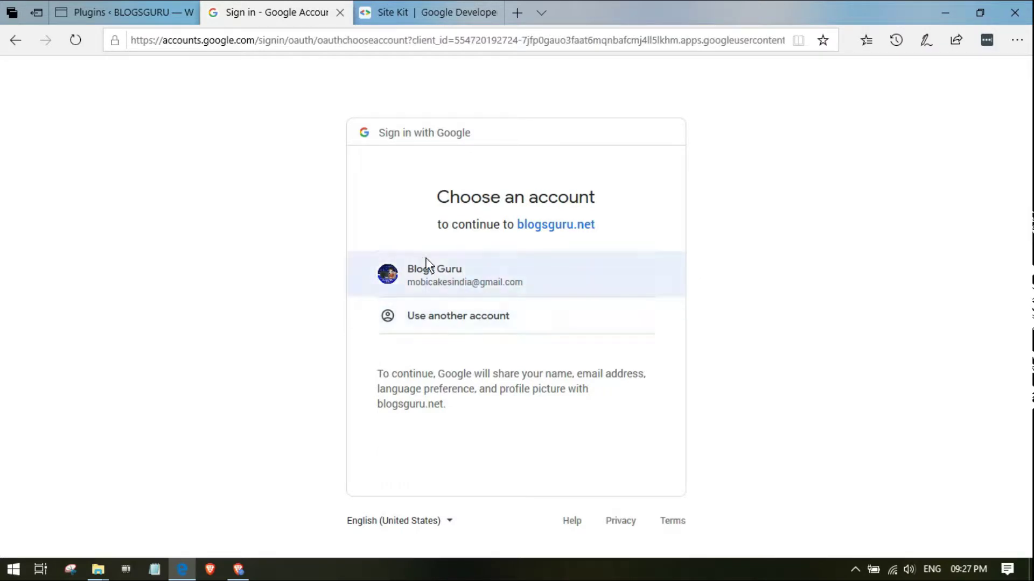
left_click(468, 272)
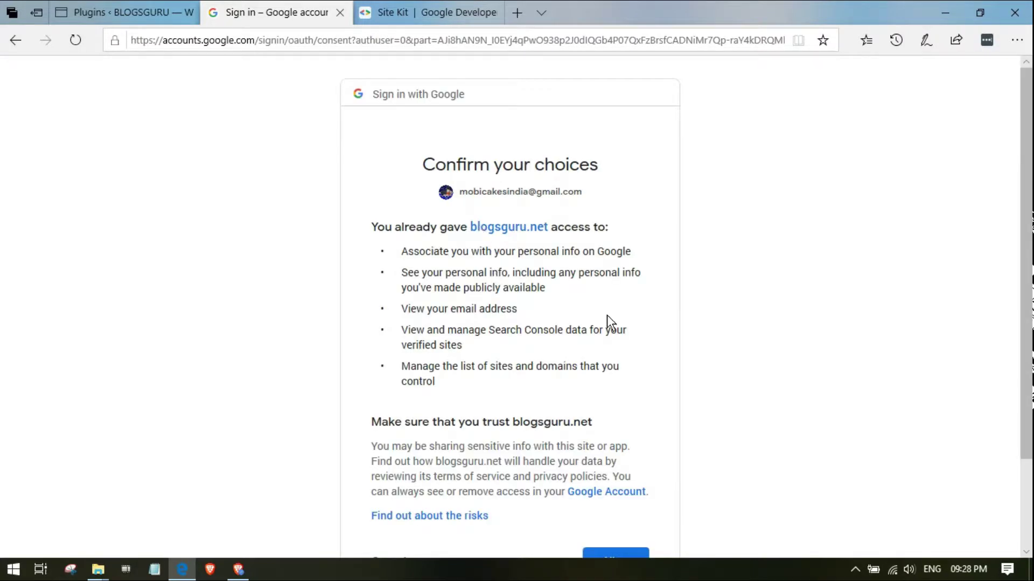
scroll(608, 345, "down", 2)
scroll(637, 468, "down", 2)
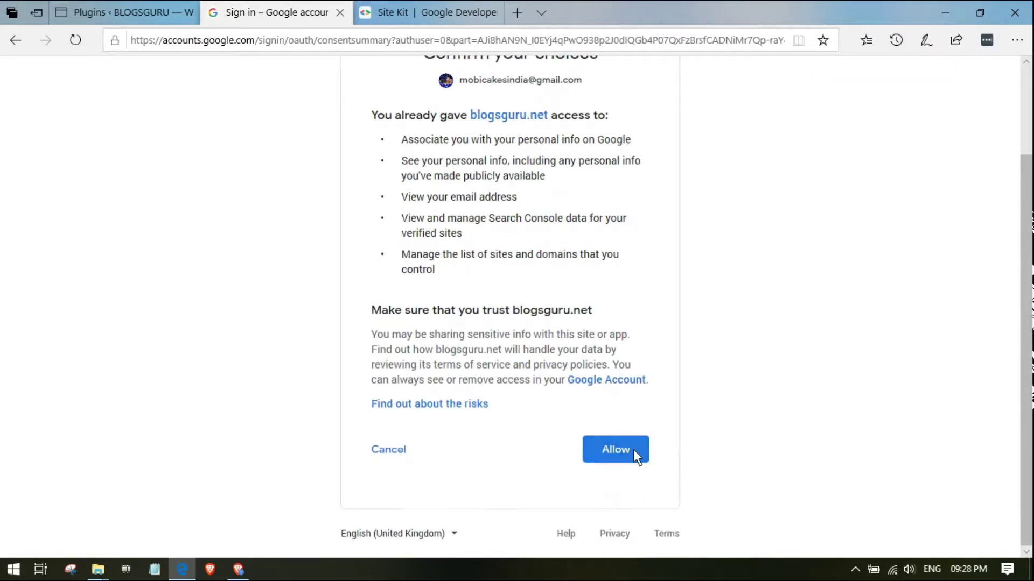
left_click(630, 452)
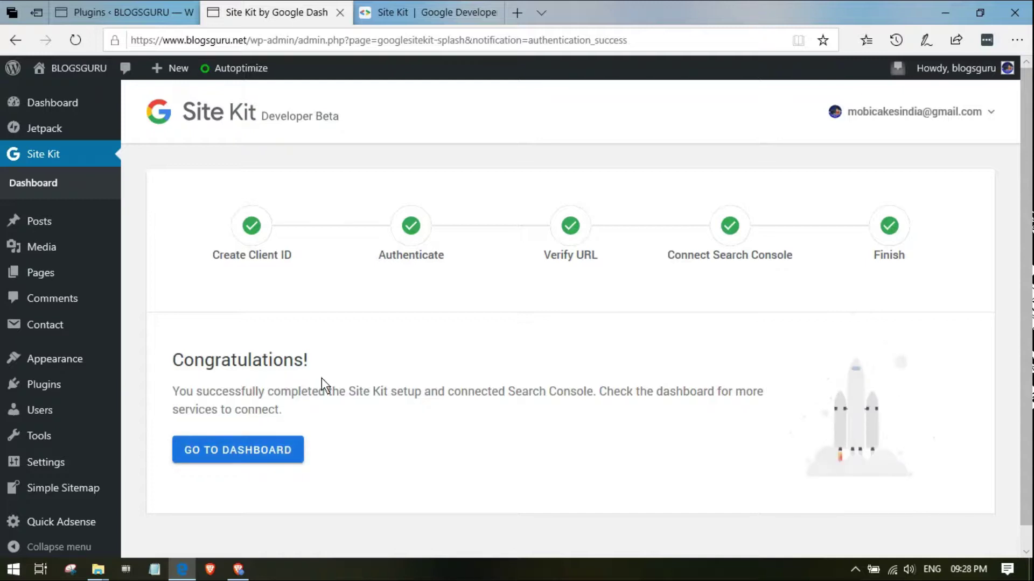
- Go from the setup completion page to the Site Kit dashboard and check the Search Console connection
left_click_drag(330, 369, 159, 354)
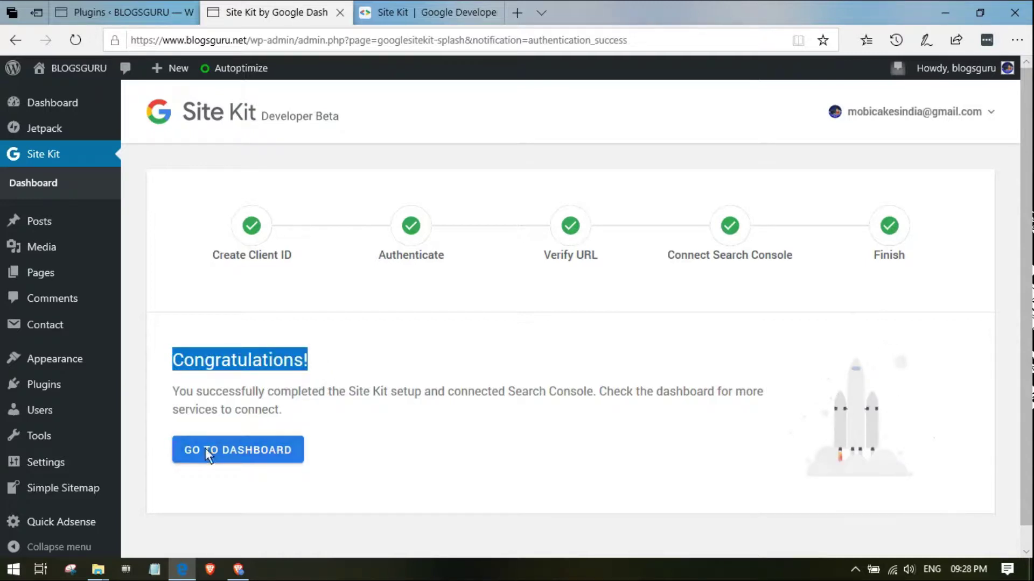
left_click(265, 451)
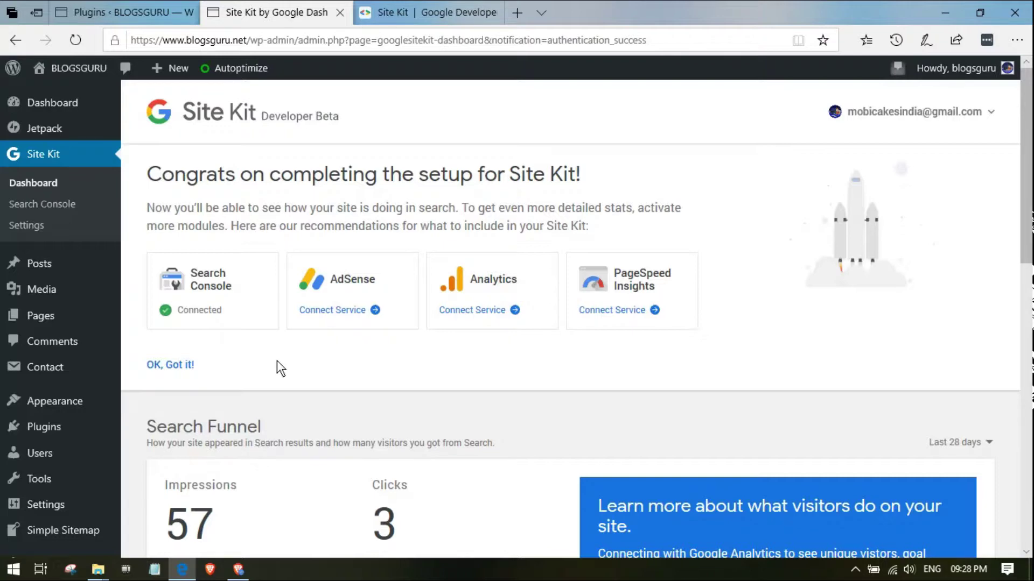
left_click_drag(248, 294, 211, 275)
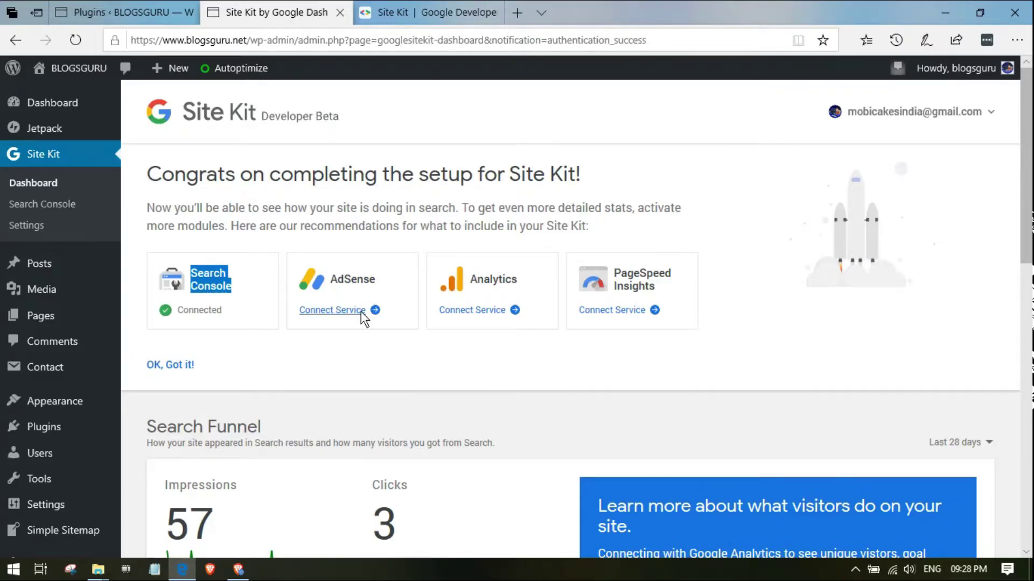
- Connect AdSense by authorizing the existing Google account and letting Site Kit place the AdSense code on the site
left_click(364, 318)
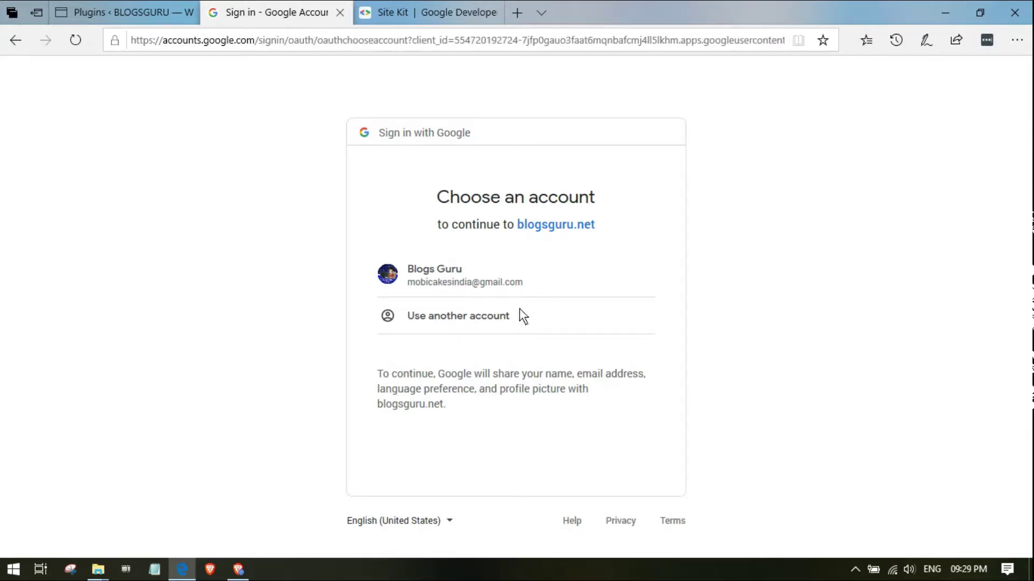
left_click(489, 275)
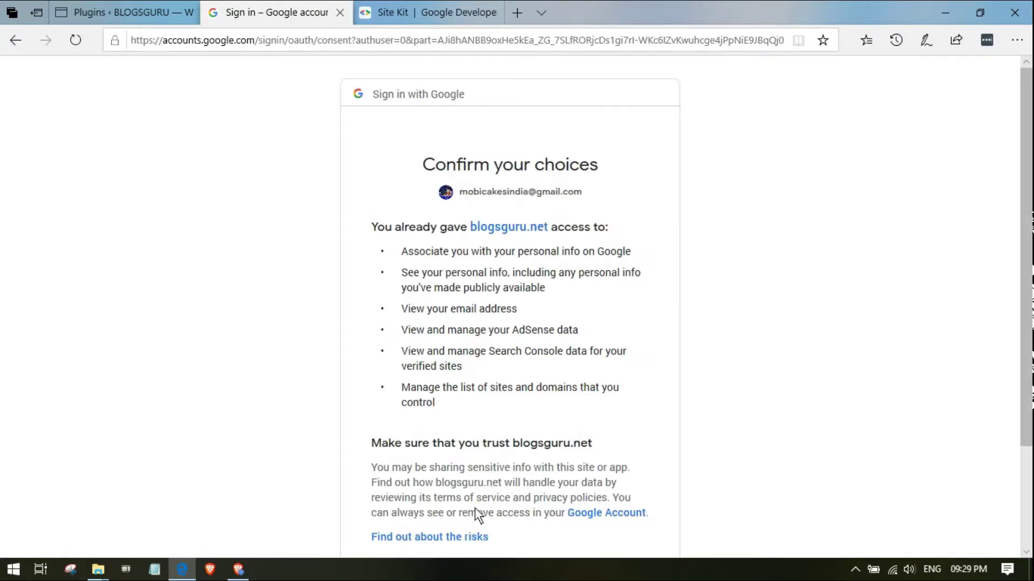
scroll(475, 508, "down", 3)
left_click(636, 452)
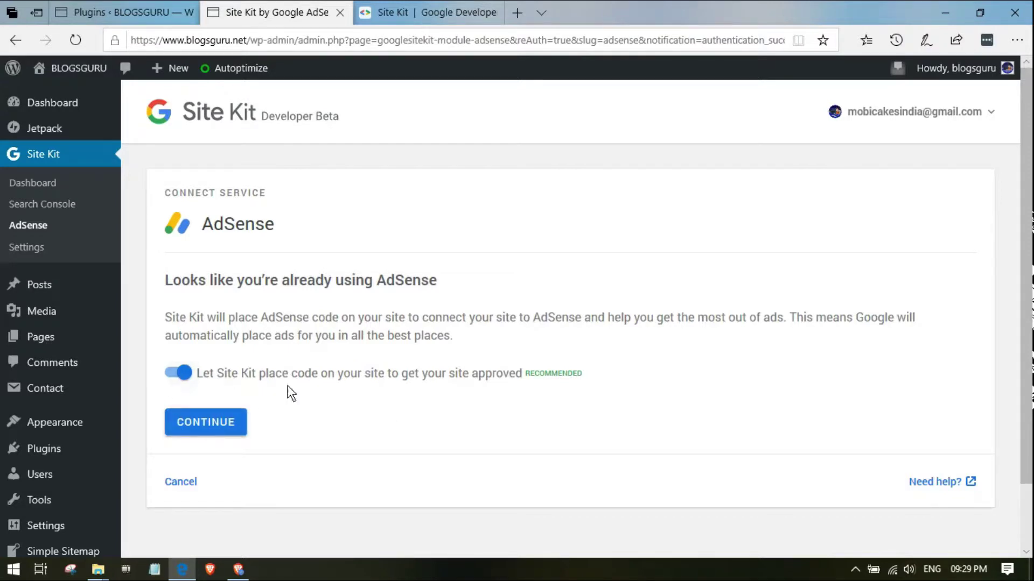
left_click(219, 420)
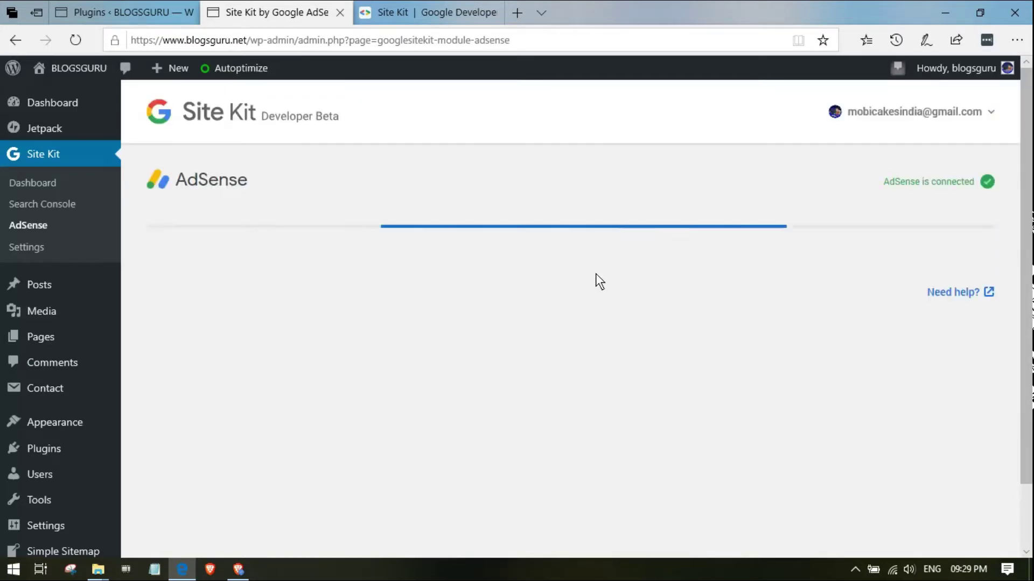
- Review the AdSense estimated earnings and the search statistics on the Site Kit dashboard
scroll(803, 240, "down", 5)
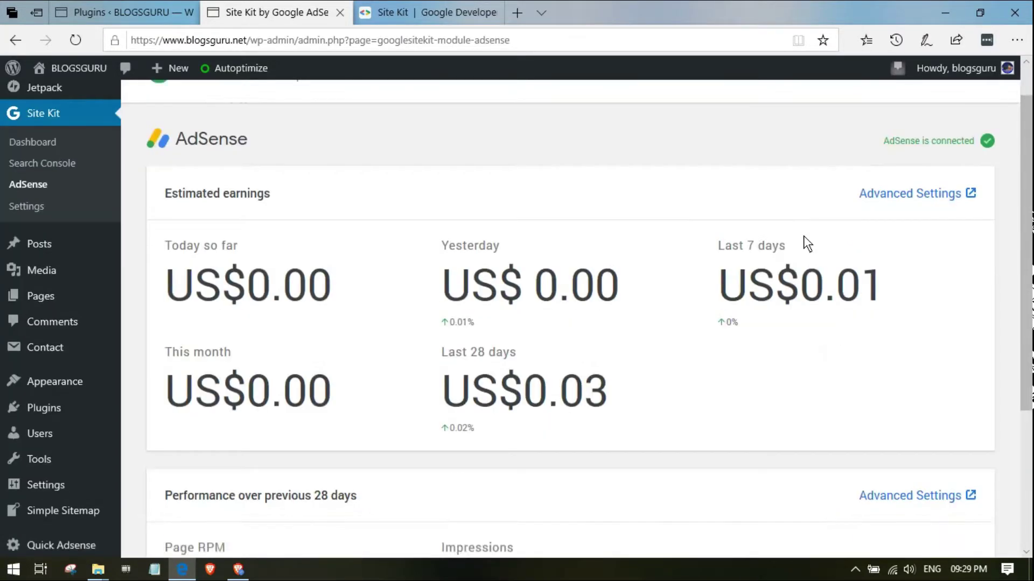
scroll(700, 253, "up", 5)
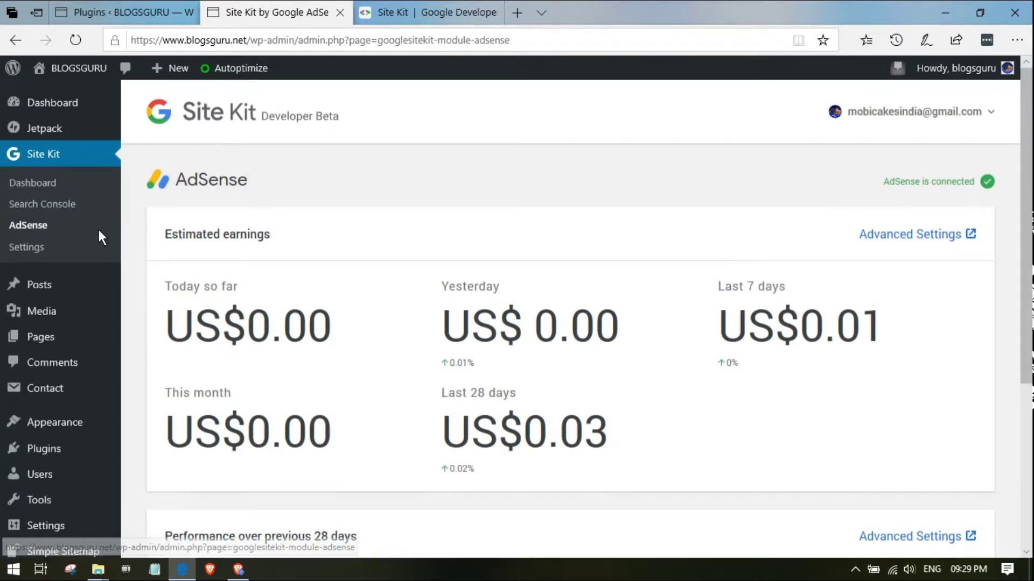
left_click(51, 185)
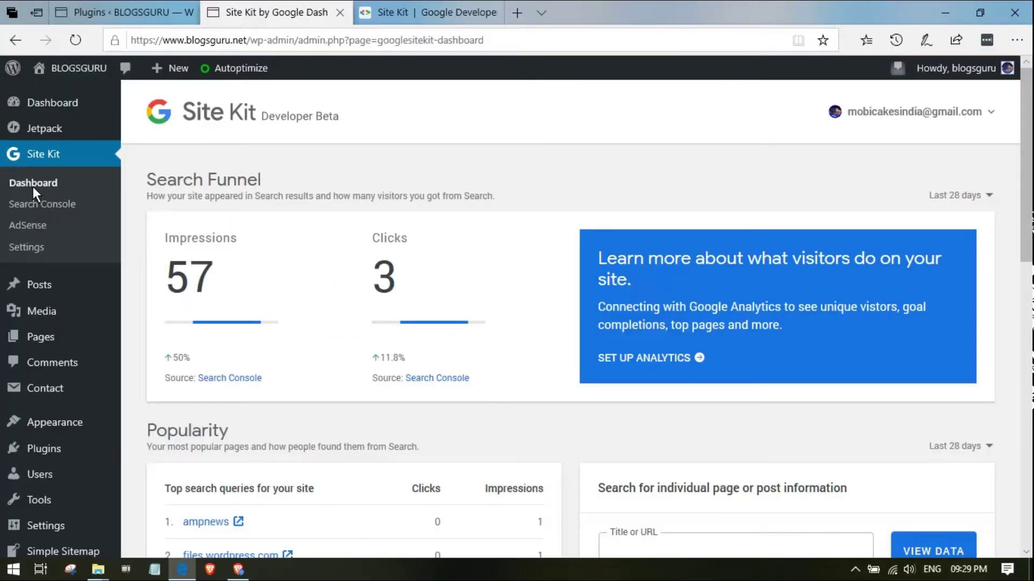
scroll(537, 319, "down", 4)
scroll(537, 319, "up", 4)
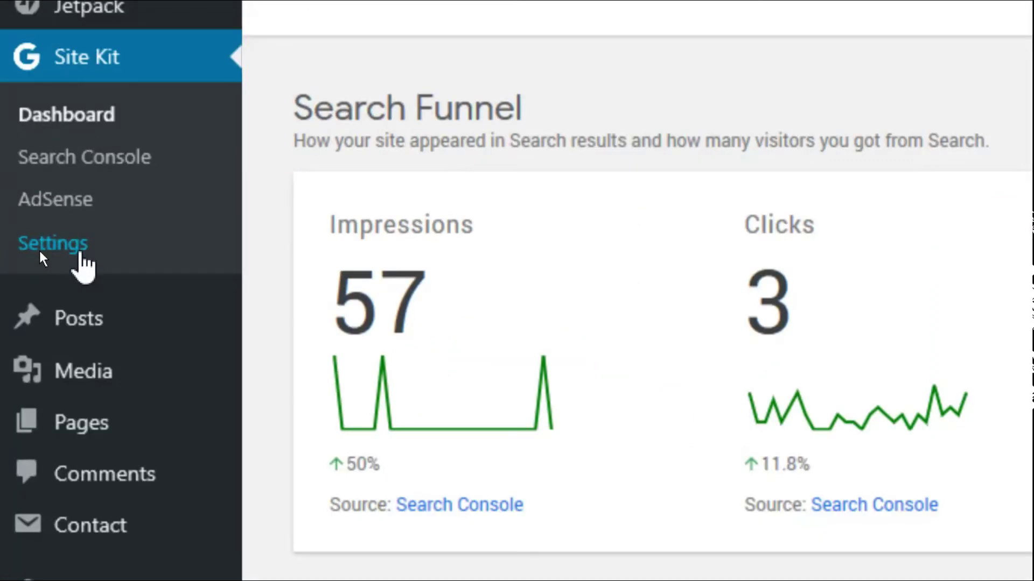
- Start the Analytics setup from Site Kit's additional services settings and proceed from the Unverified App Screen to Google authorization
left_click(59, 249)
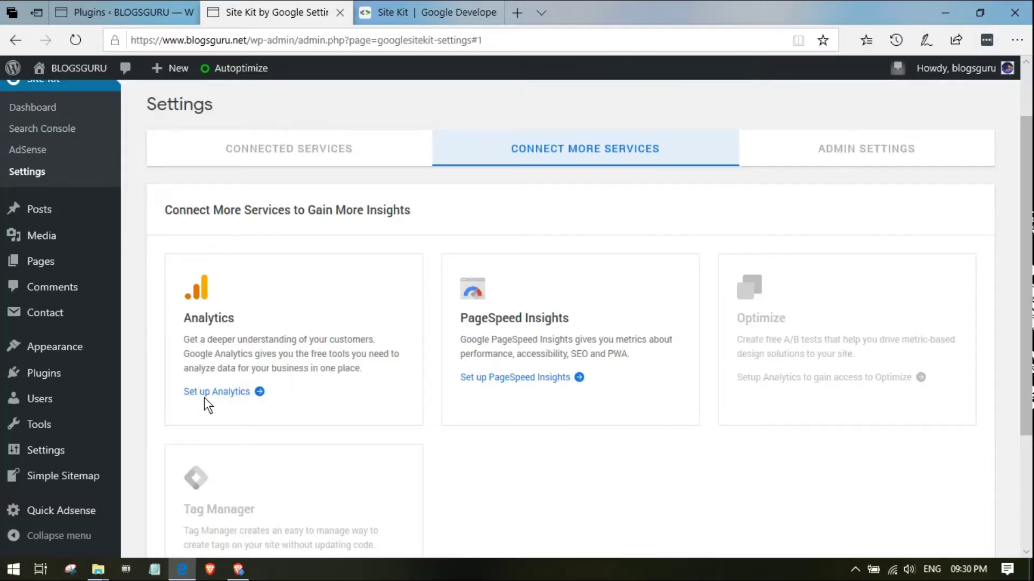
left_click(237, 391)
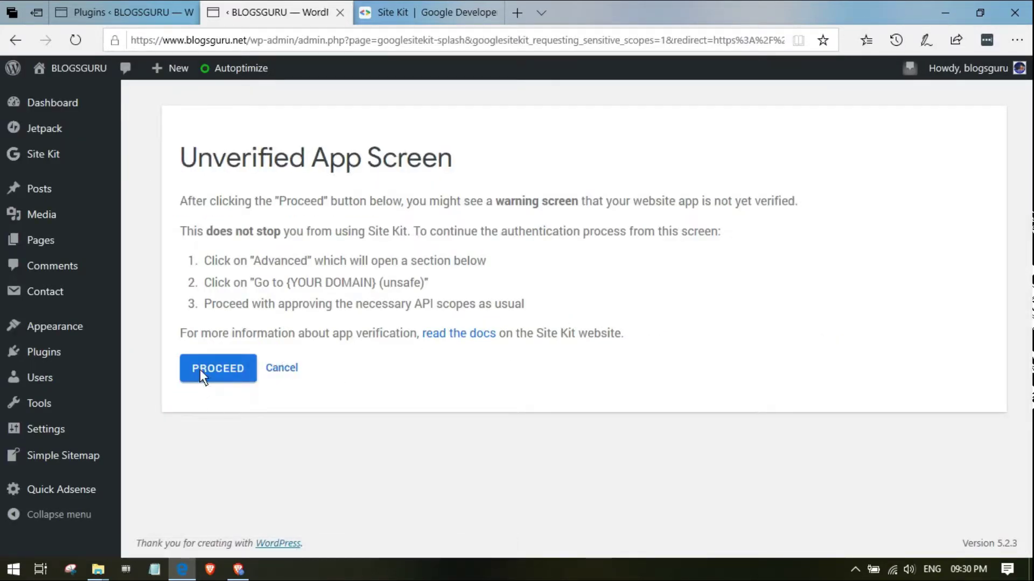
left_click(233, 365)
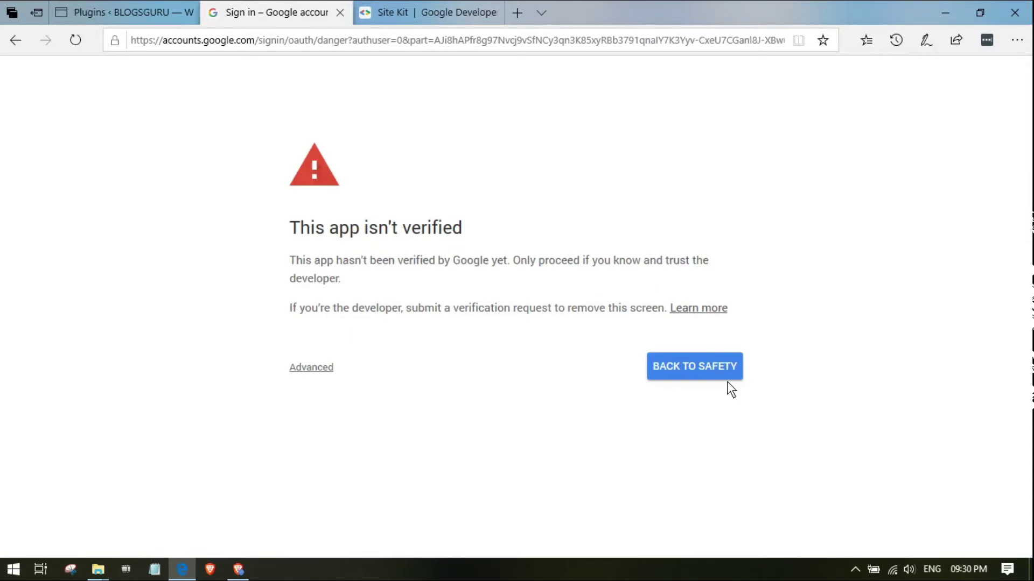
- Reveal the advanced details of Google's unverified app warning and continue to blogsguru.net (unsafe)
left_click(312, 367)
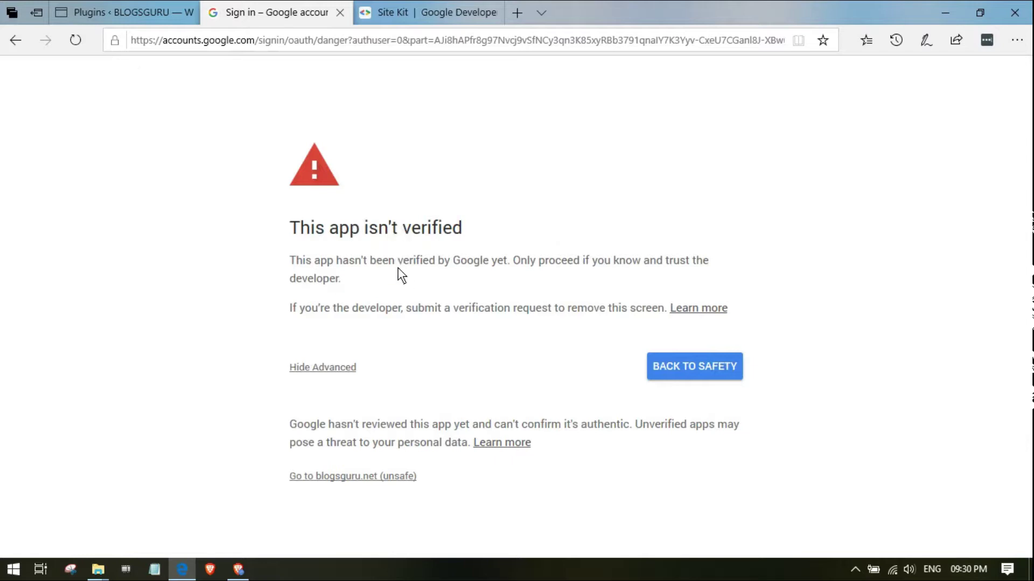
left_click(348, 368)
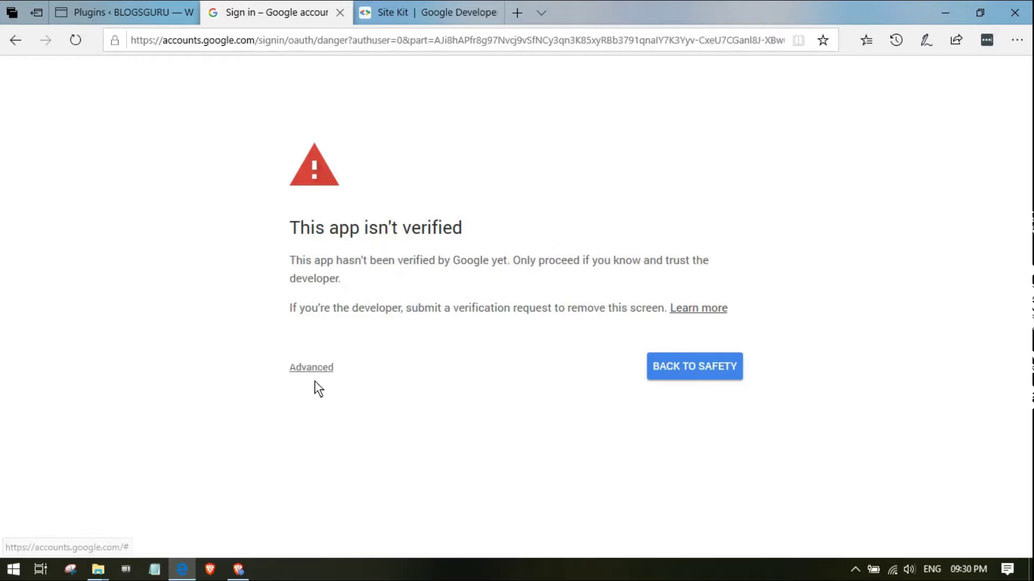
left_click(329, 369)
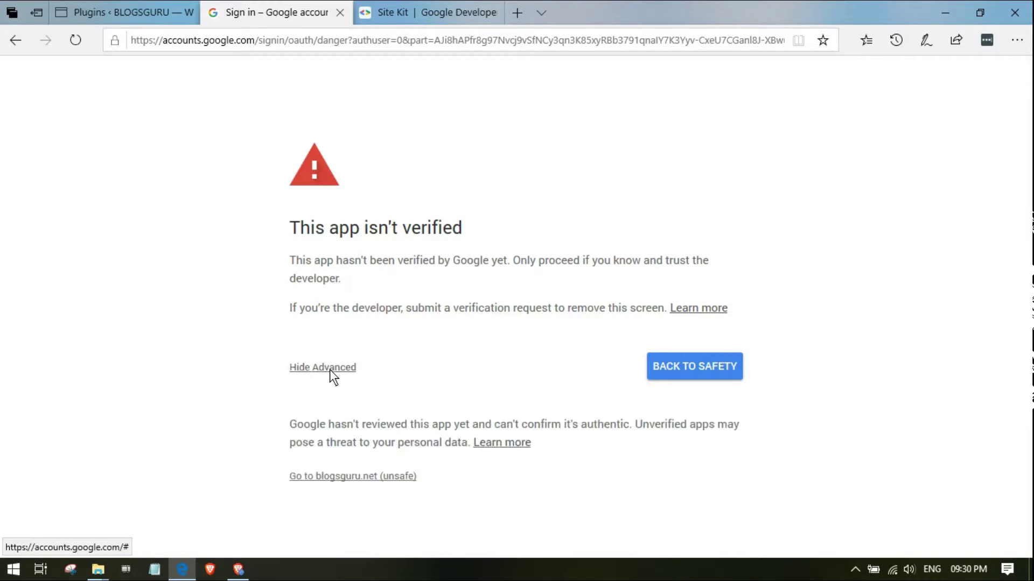
left_click(330, 370)
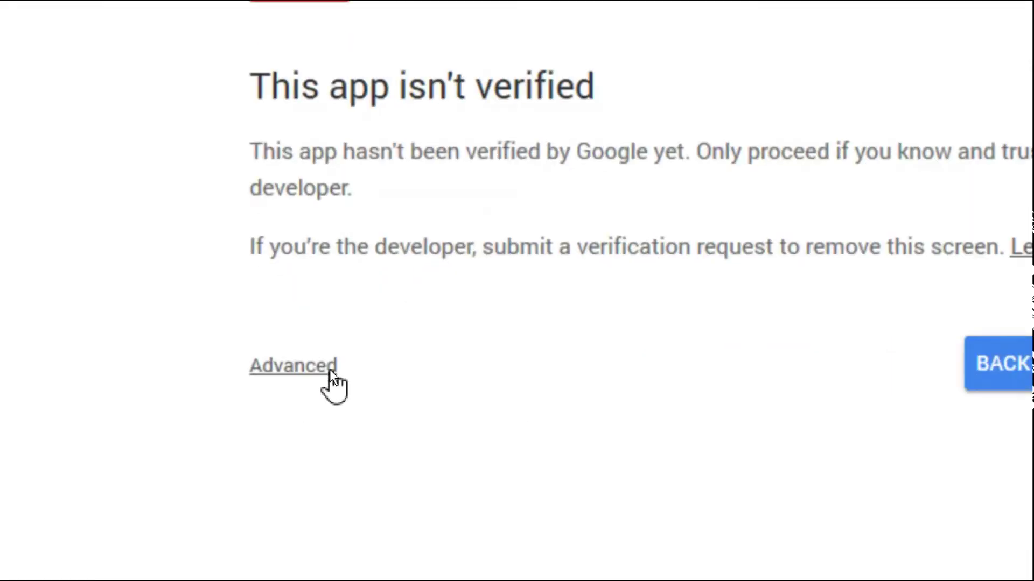
left_click(329, 369)
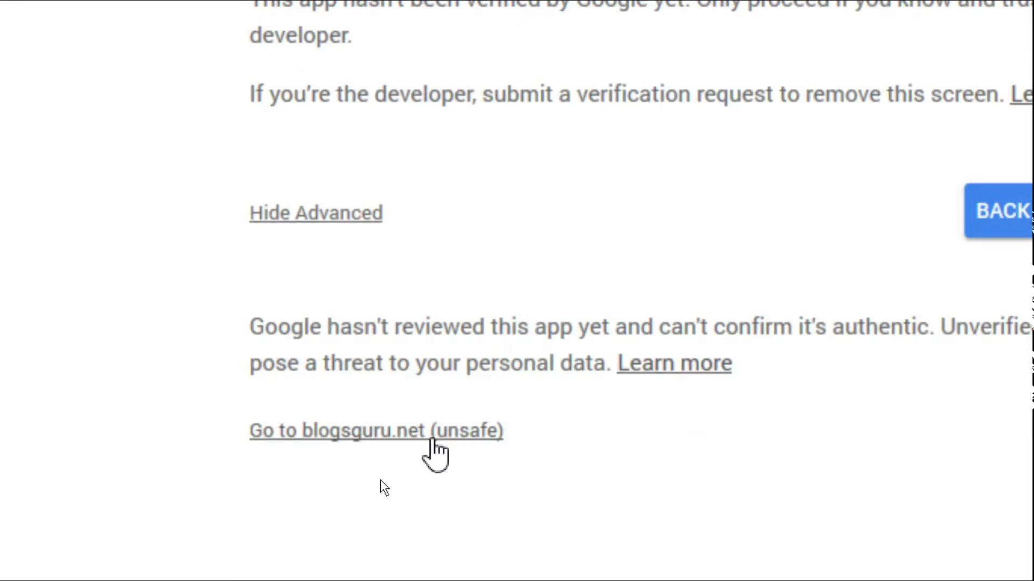
left_click(462, 433)
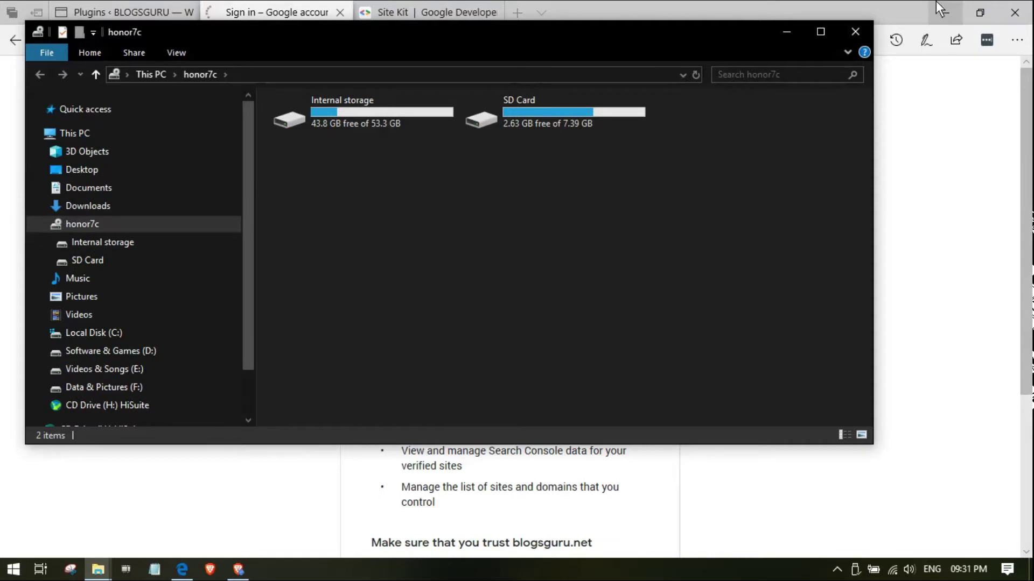
- Minimize the File Explorer window and allow blogsguru.net the requested Google Analytics access
left_click(787, 31)
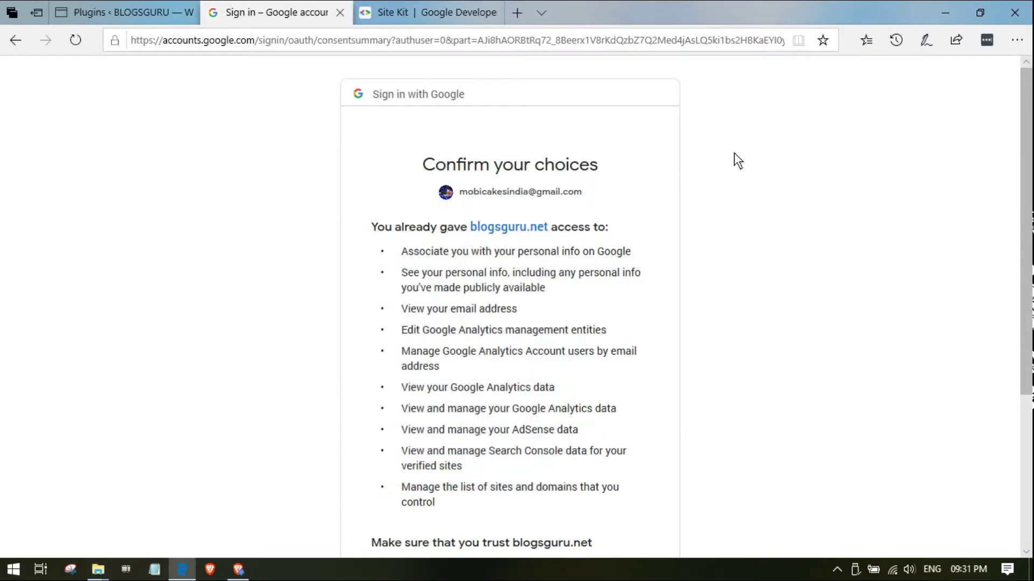
scroll(647, 323, "down", 4)
left_click(606, 450)
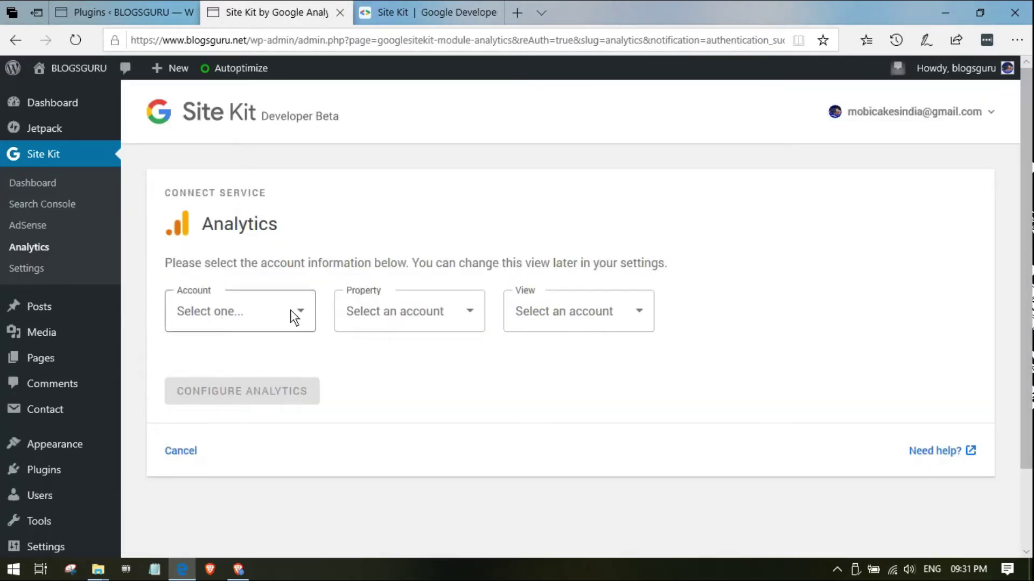
- Configure Analytics with the Mobi Cakes account and the Blogs-Guru property
left_click(235, 317)
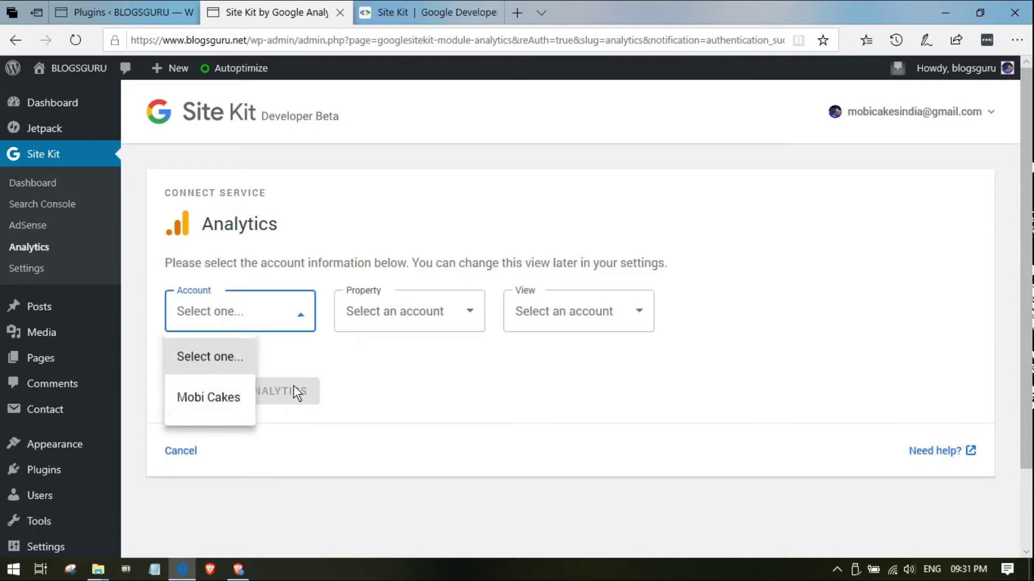
left_click(233, 404)
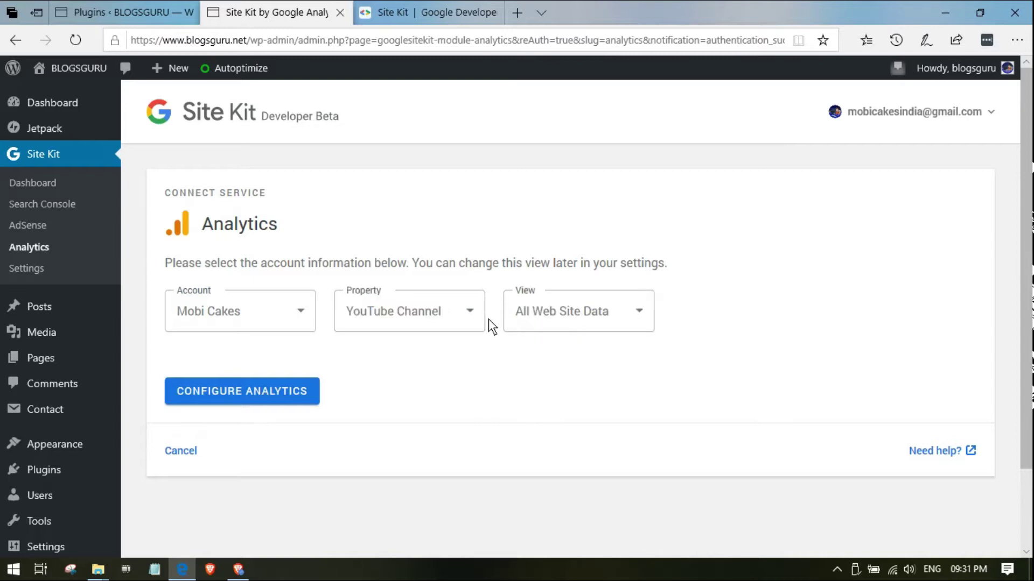
left_click(432, 326)
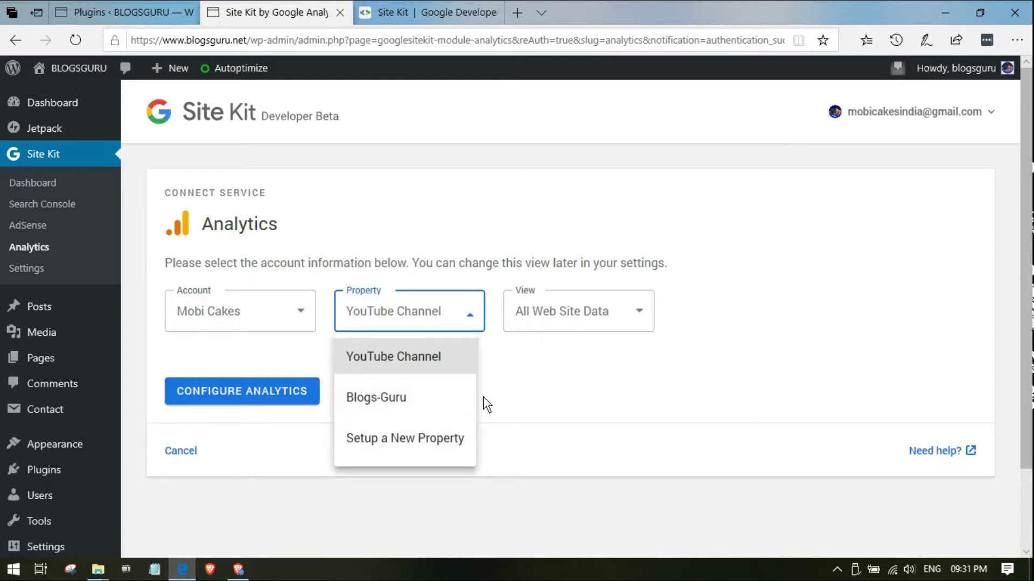
left_click(440, 400)
left_click(619, 315)
left_click(303, 398)
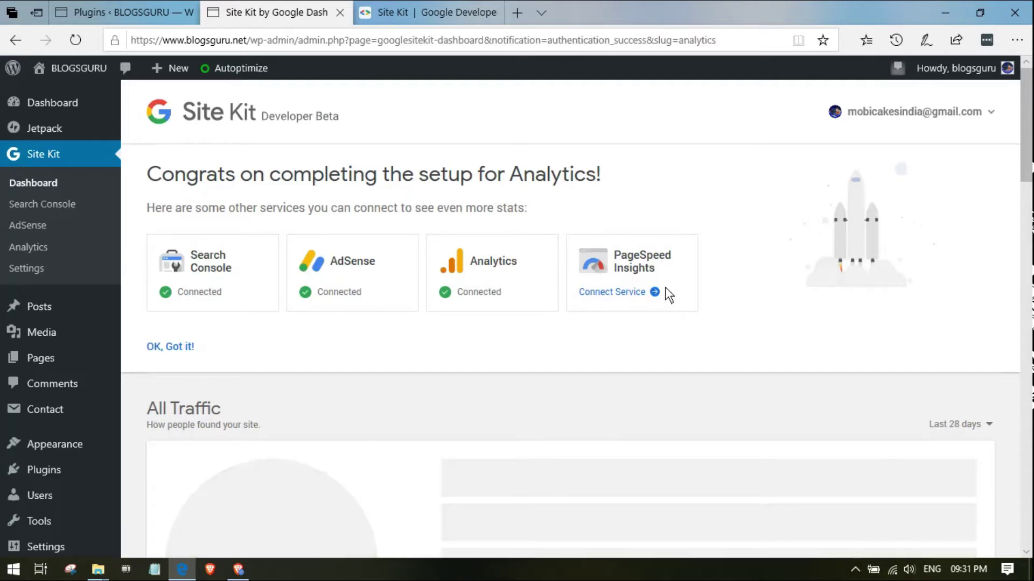
- Start connecting PageSpeed Insights, generate its API key on the Google Developers Site Kit page, and copy the key
left_click(628, 292)
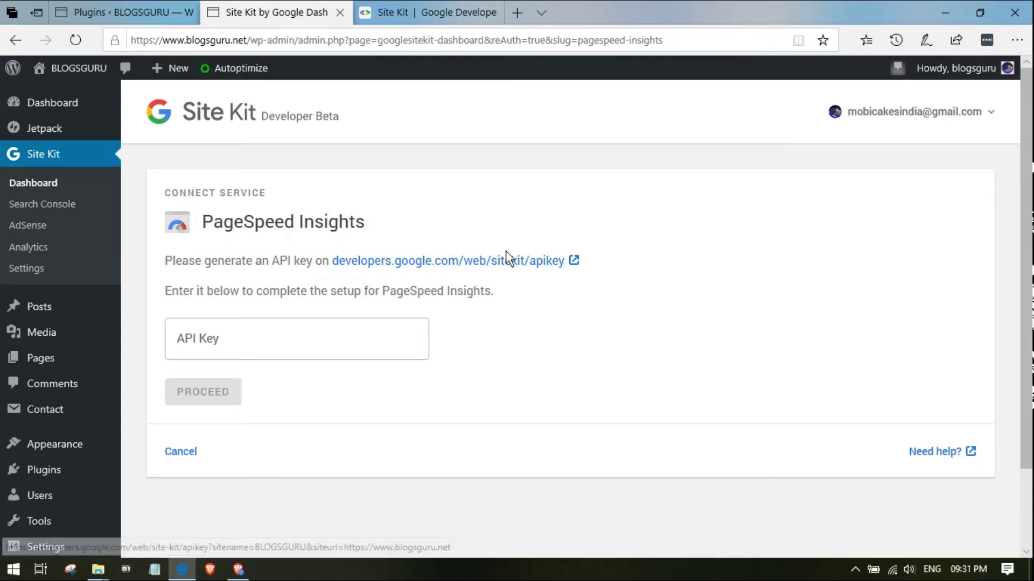
left_click(470, 262)
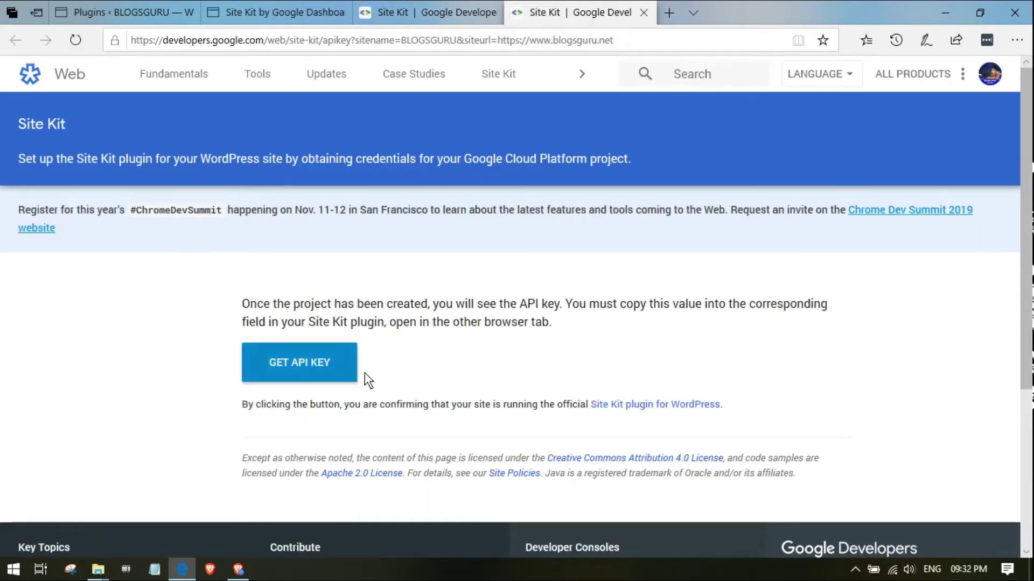
left_click(314, 372)
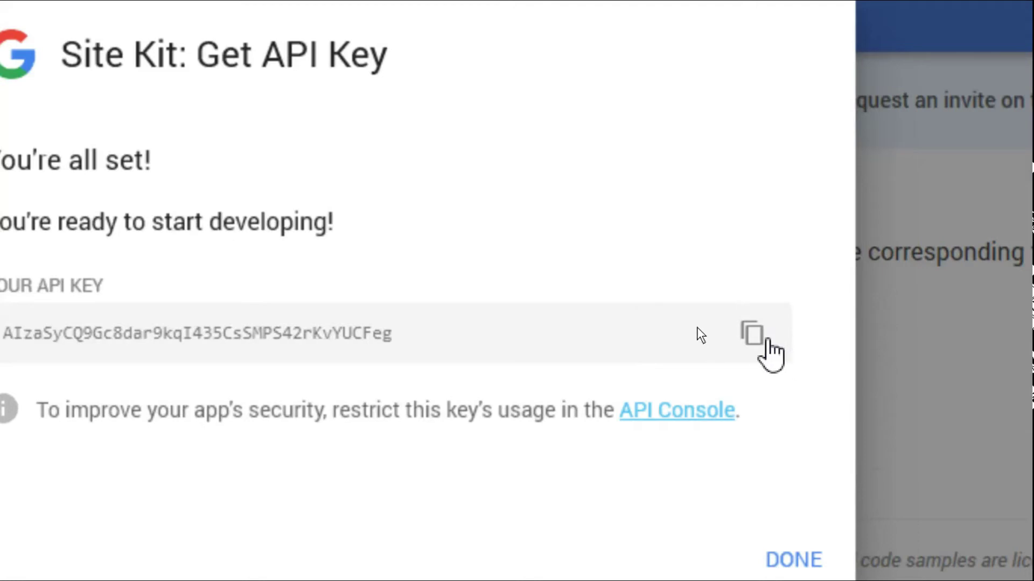
left_click(757, 335)
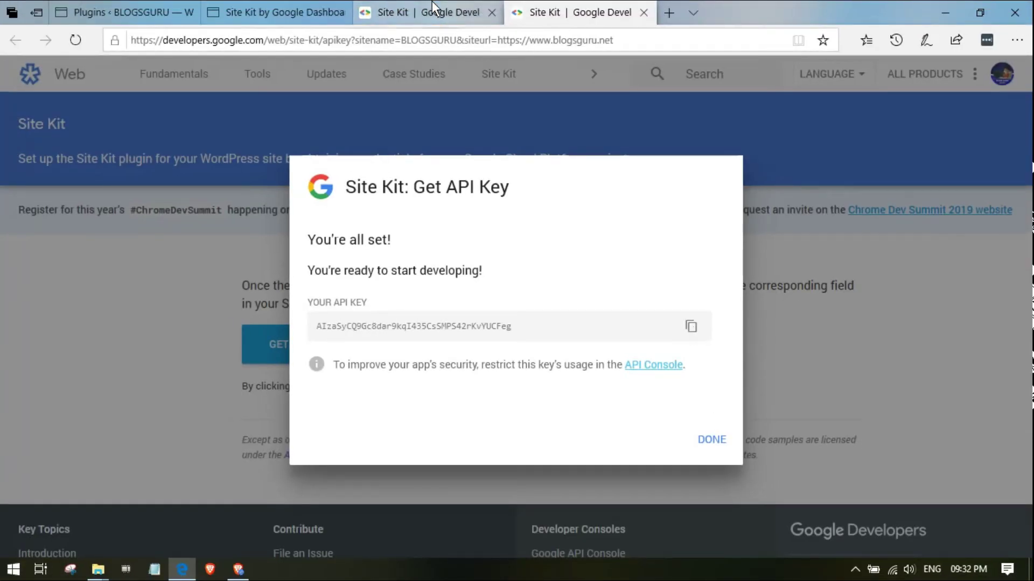
- Paste the copied API key into Site Kit's PageSpeed Insights setup and proceed with the connection
left_click(124, 13)
left_click(325, 9)
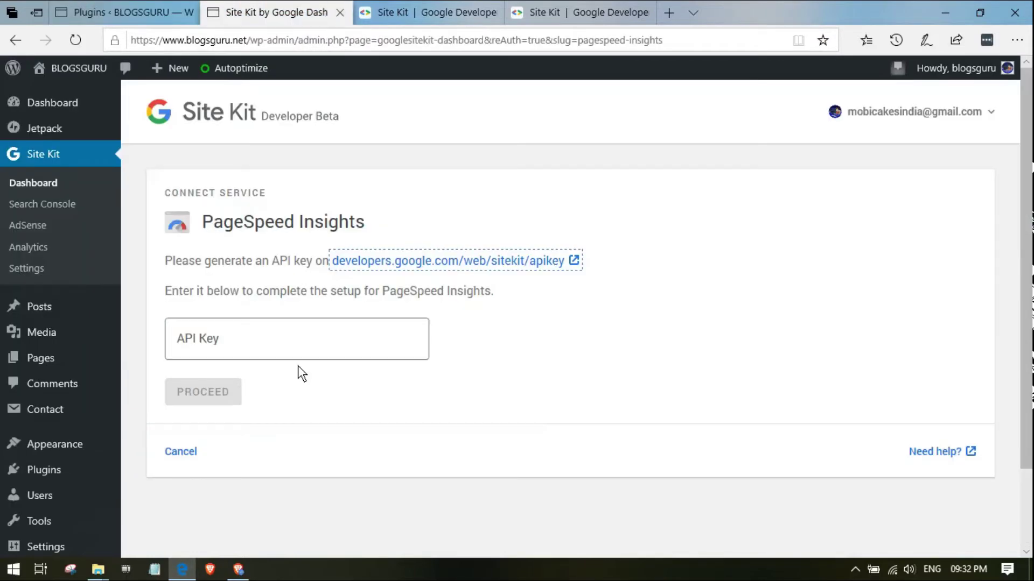
left_click(295, 337)
right_click(294, 332)
left_click(341, 348)
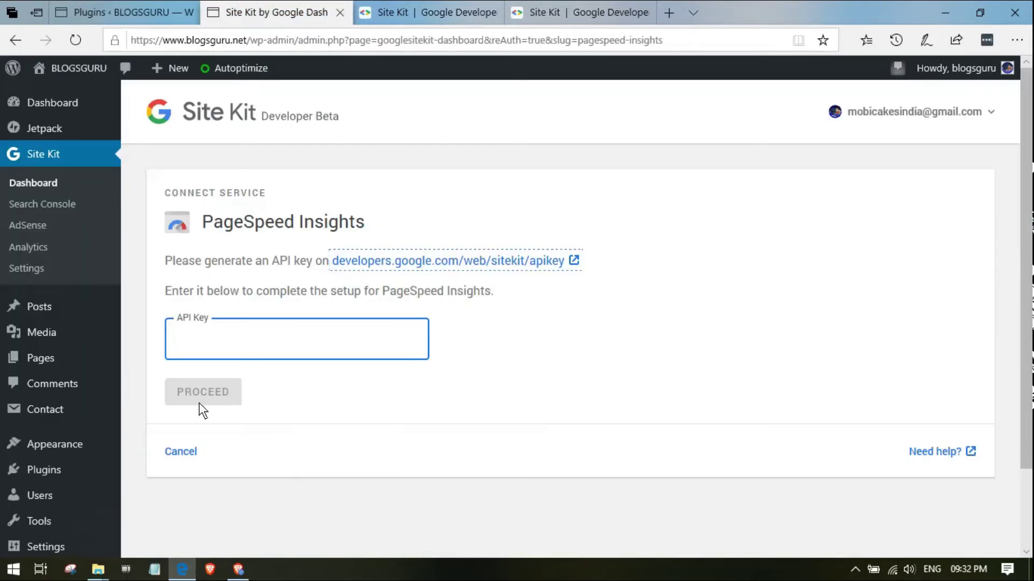
- Close the finished Get API Key dialog on the Google Developers page and return to the Site Kit dashboard
left_click(575, 13)
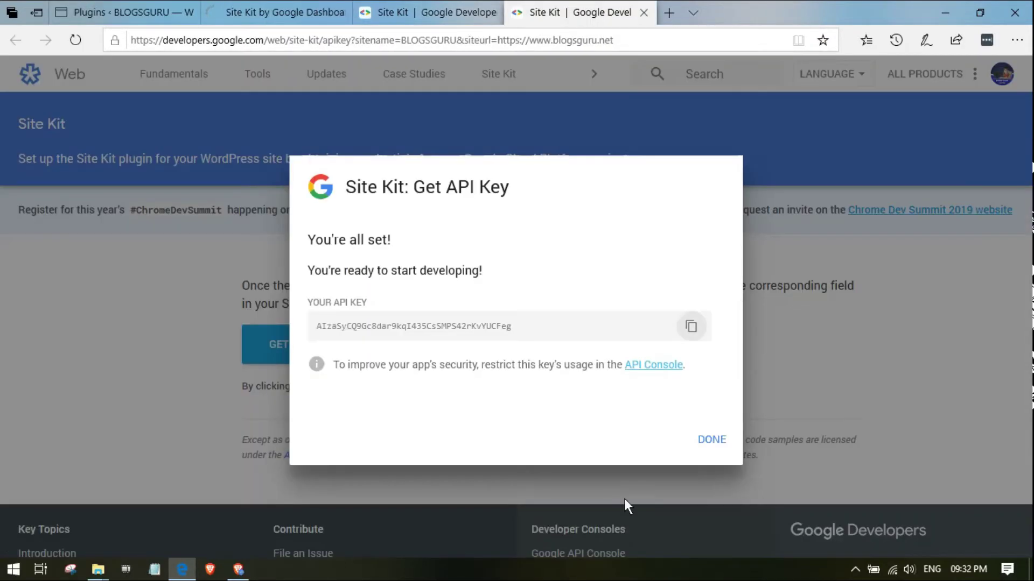
left_click(711, 440)
key("ctrl+shift+Tab")
key("ctrl+shift+Tab")
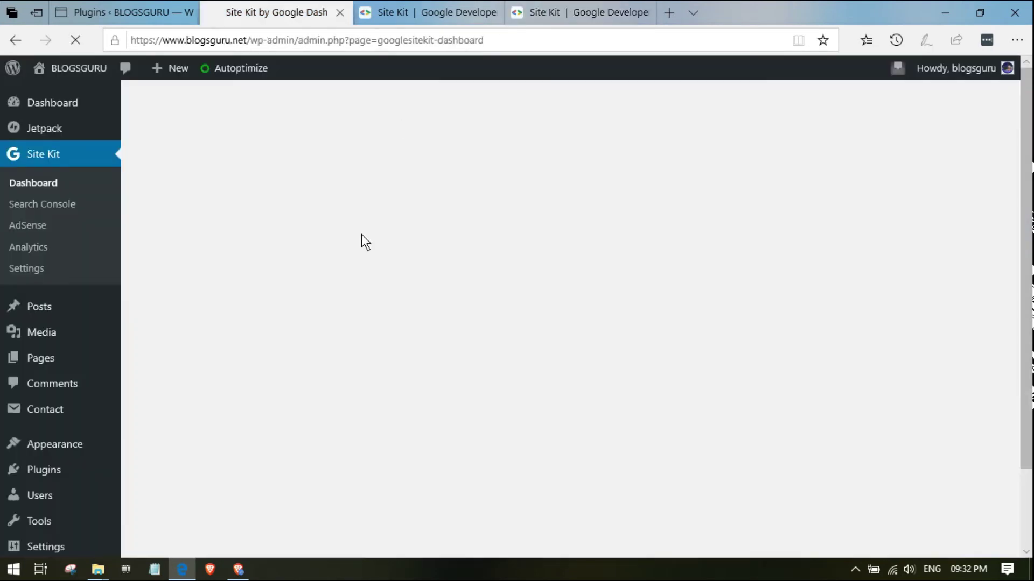
- Review the Site Kit dashboard's All Traffic, Search Funnel, Popularity, Speed and Earnings sections
scroll(404, 427, "down", 2)
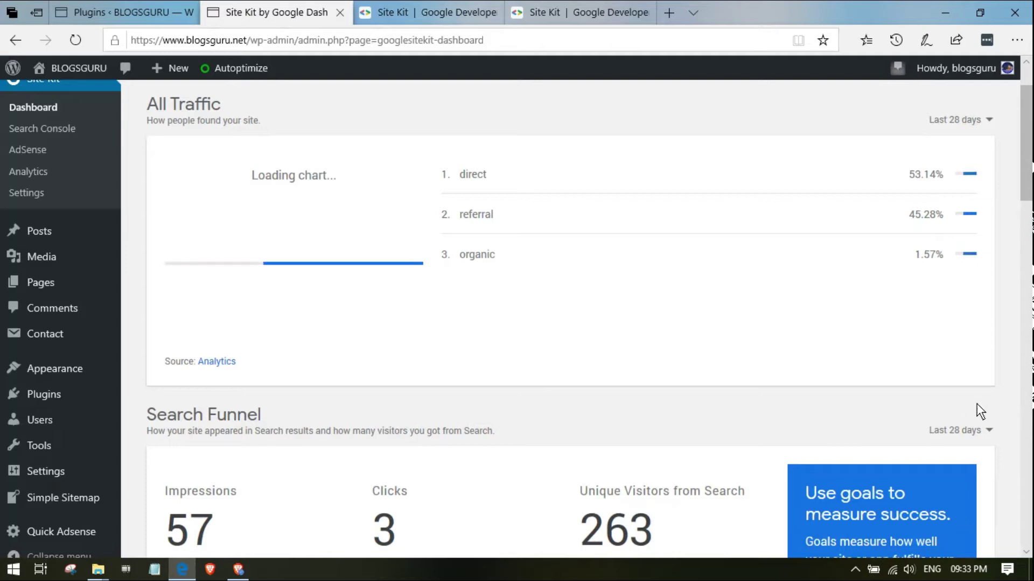
scroll(1019, 407, "up", 2)
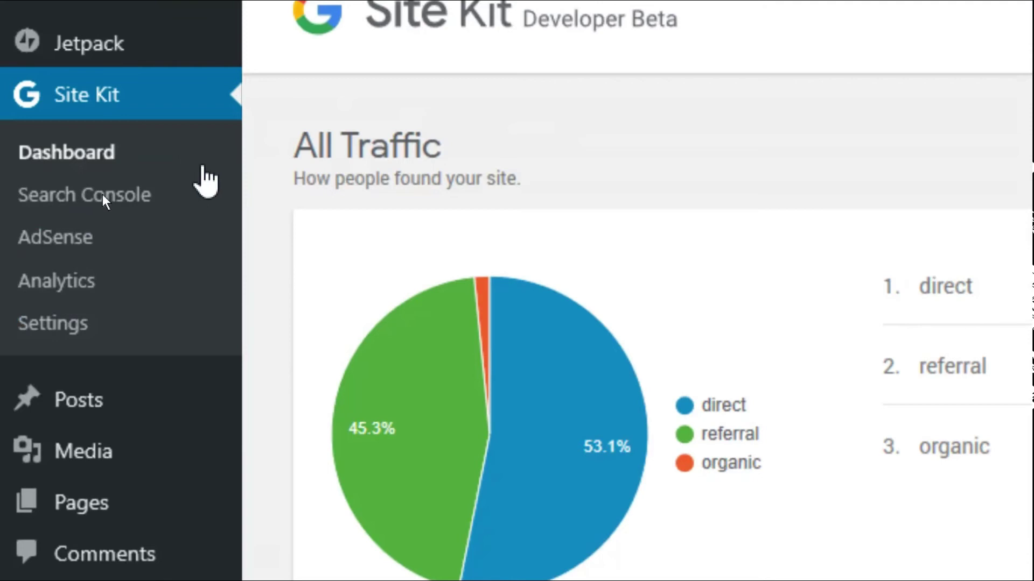
left_click_drag(204, 168, 65, 272)
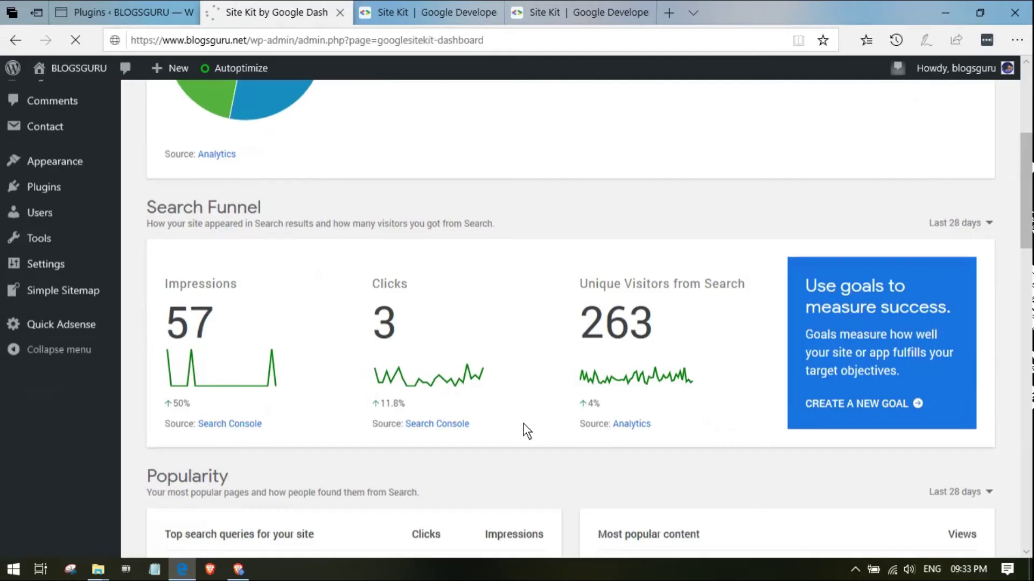
scroll(528, 425, "down", 18)
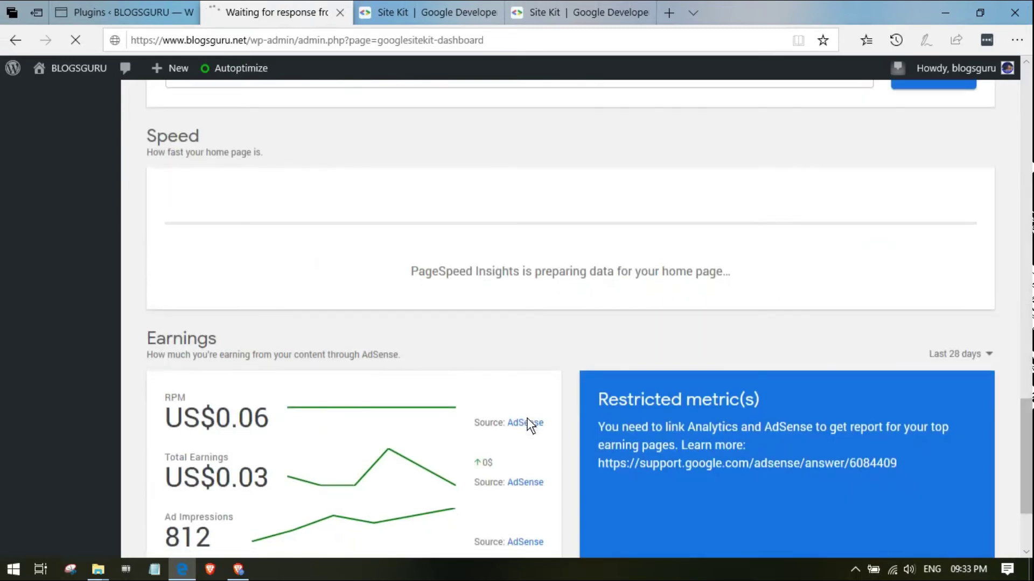
scroll(528, 425, "down", 3)
scroll(528, 425, "up", 3)
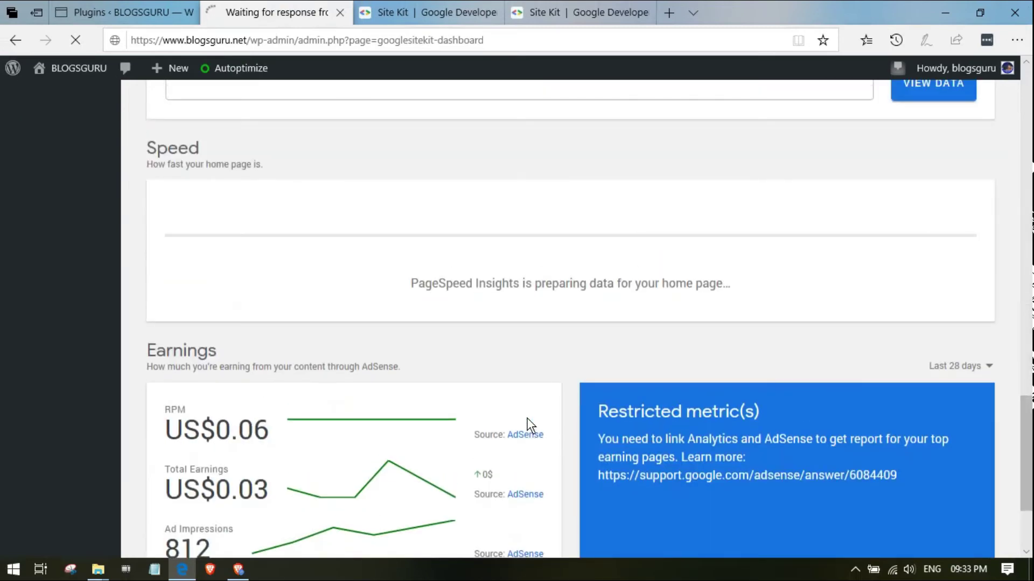
scroll(528, 425, "up", 5)
scroll(528, 425, "down", 8)
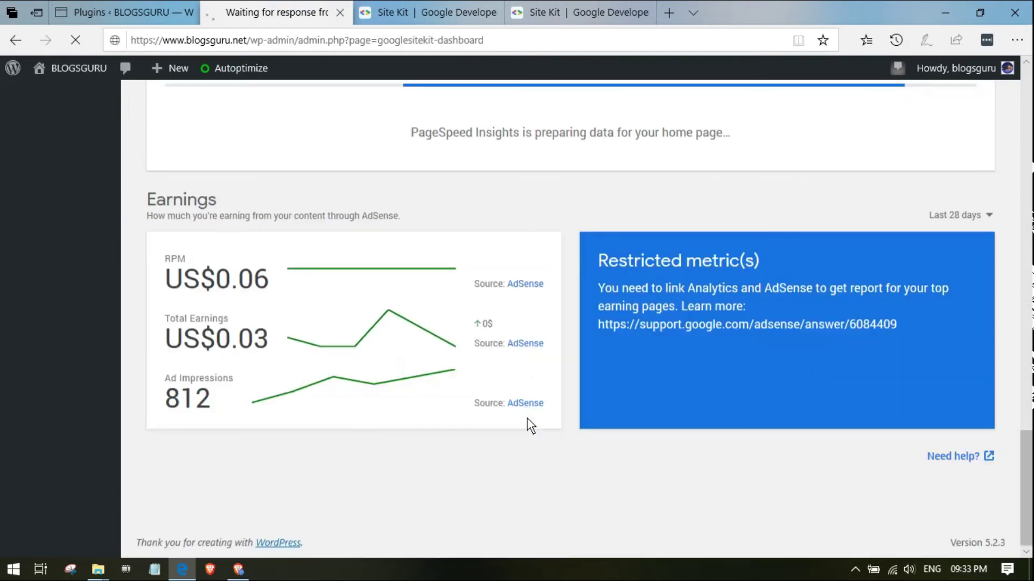
scroll(528, 426, "up", 5)
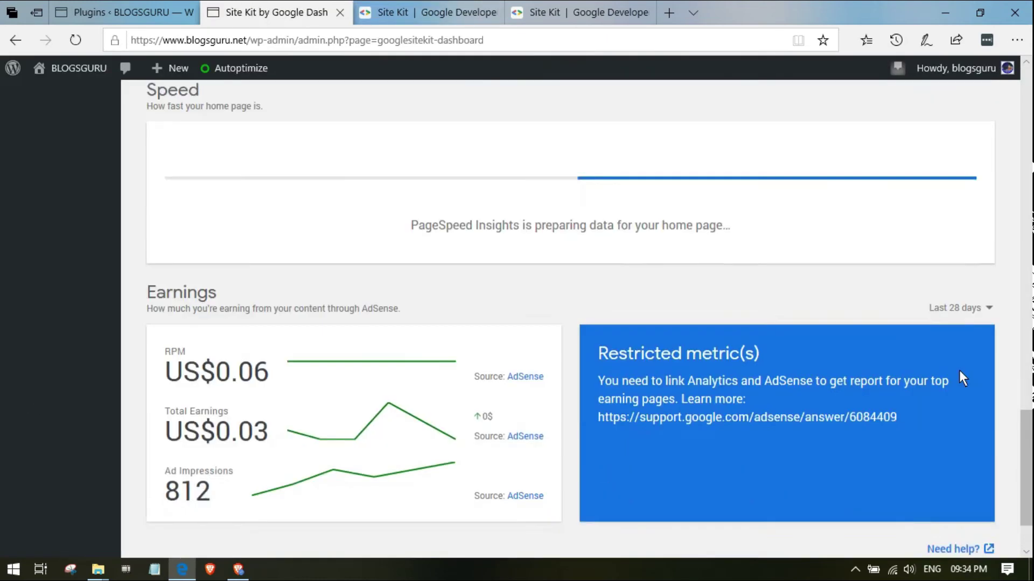
scroll(959, 371, "down", 2)
scroll(353, 395, "up", 15)
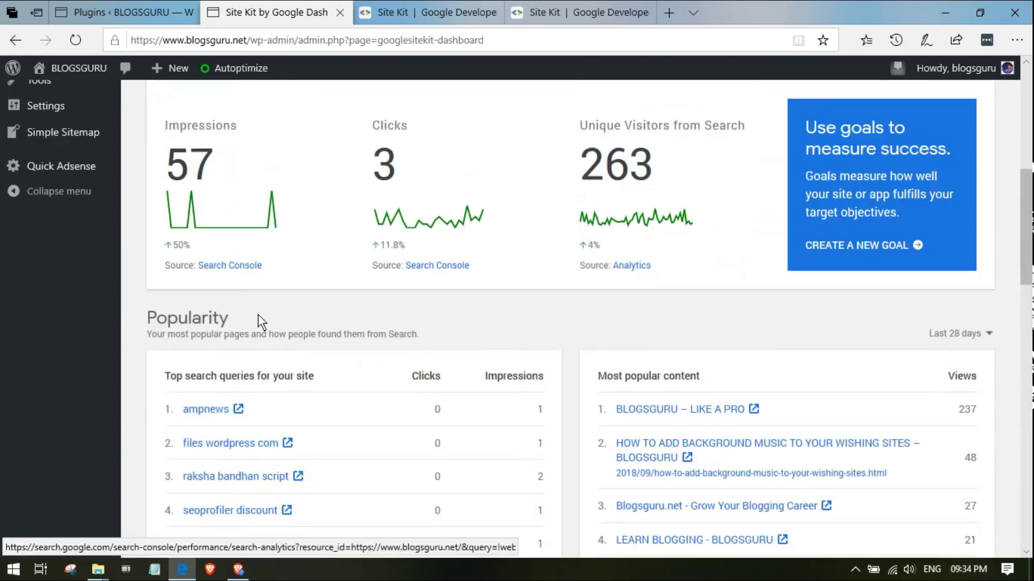
scroll(210, 264, "up", 1)
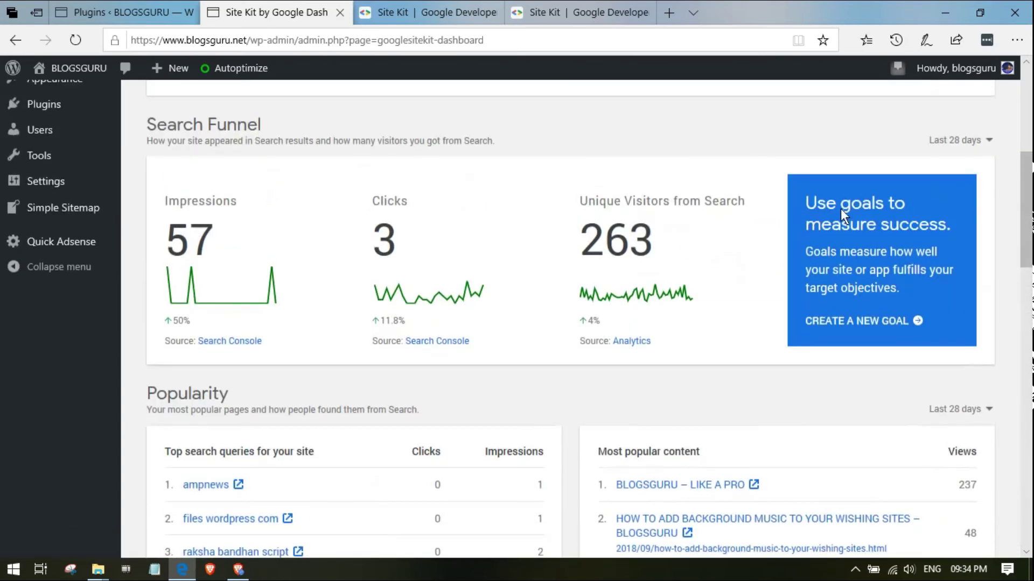
scroll(76, 303, "up", 5)
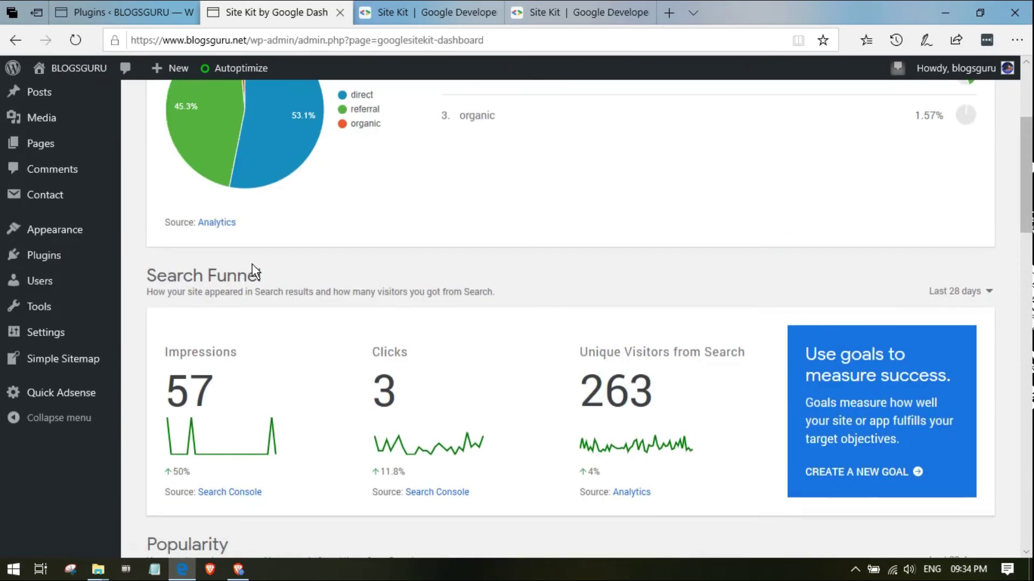
scroll(436, 366, "down", 10)
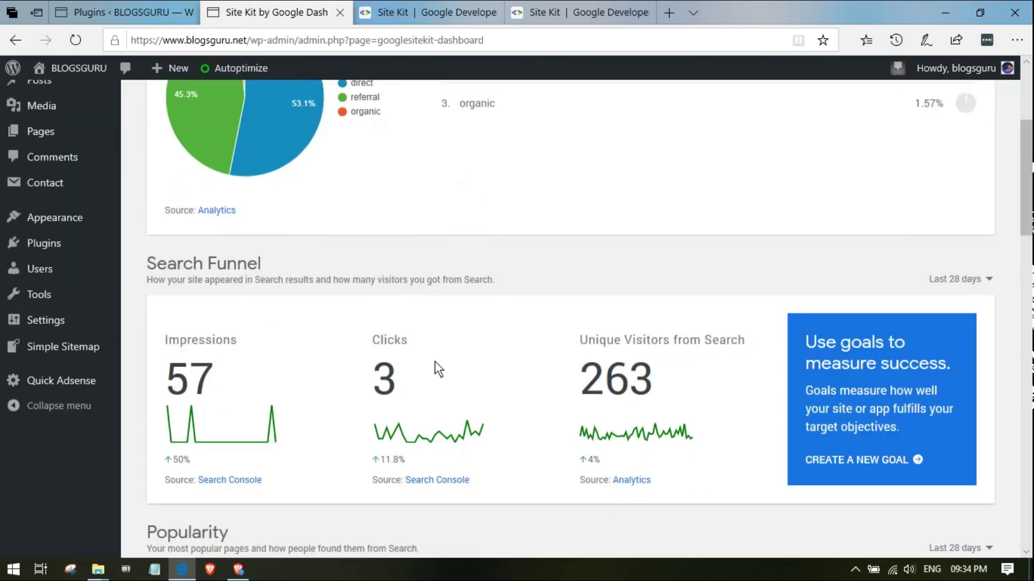